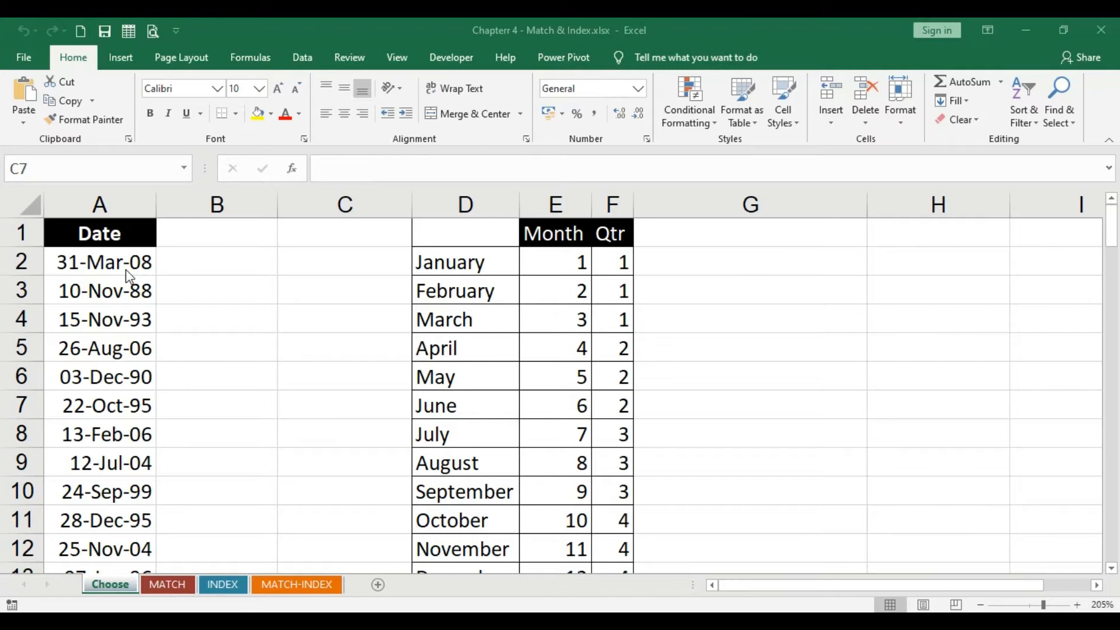
Examine the month and quarter lookup table by selecting its range and its individual month, number and quarter cells
drag(428, 234, 635, 491)
scroll(635, 492, up, 1)
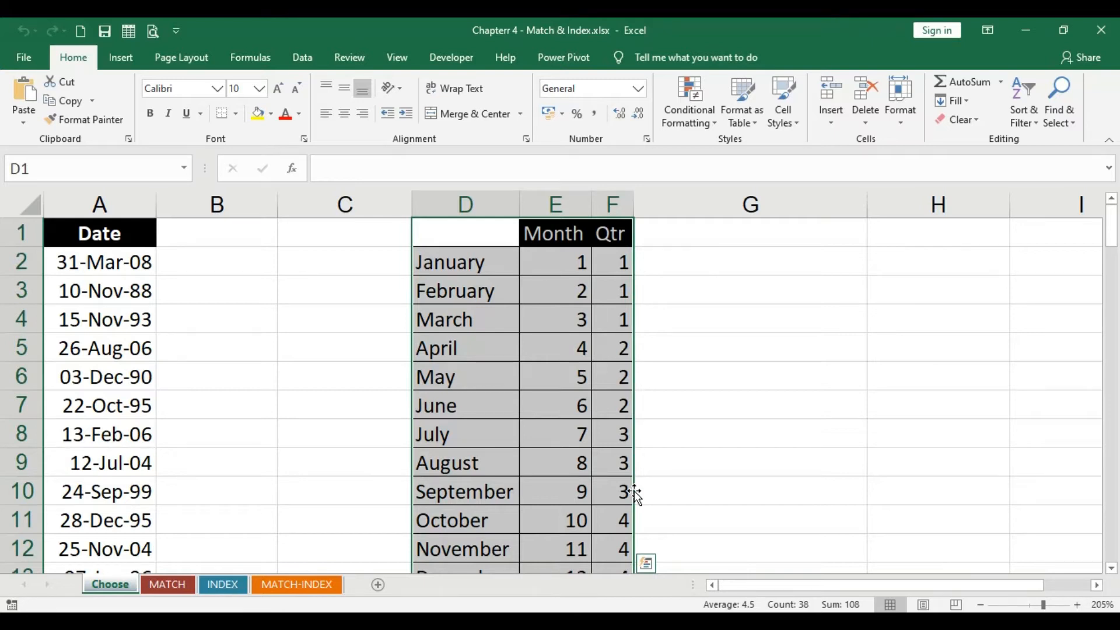
click(540, 292)
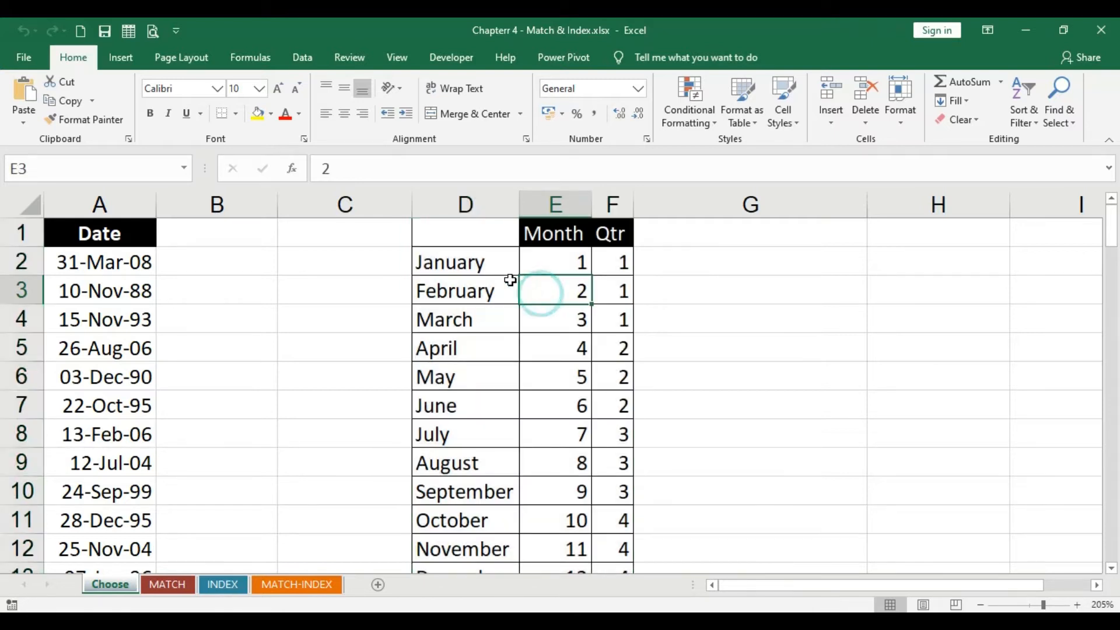
click(492, 255)
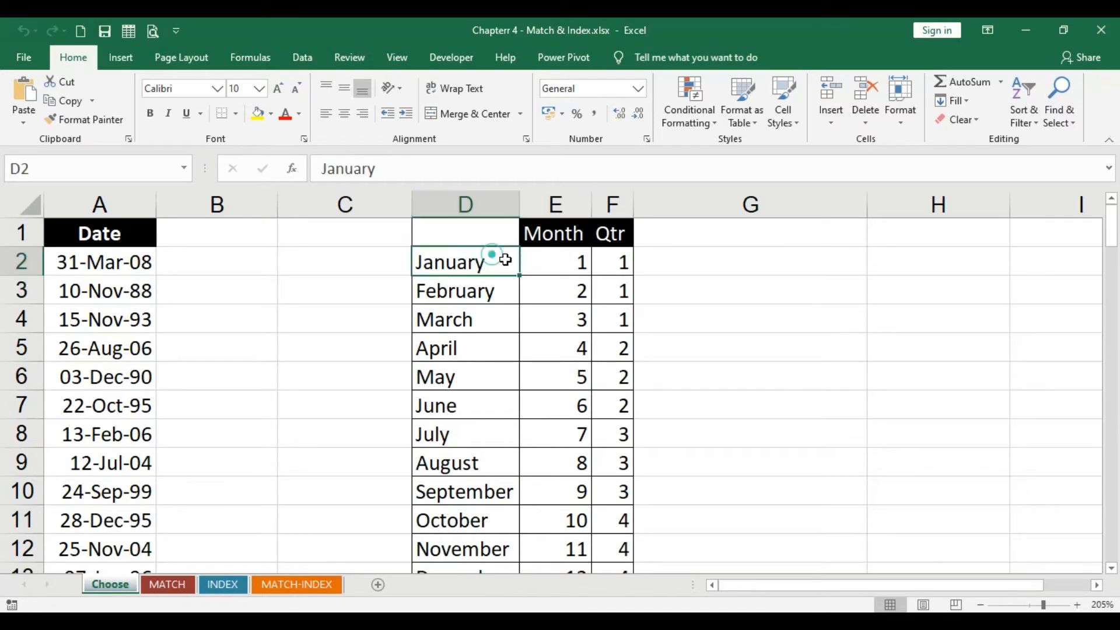
click(566, 261)
click(616, 265)
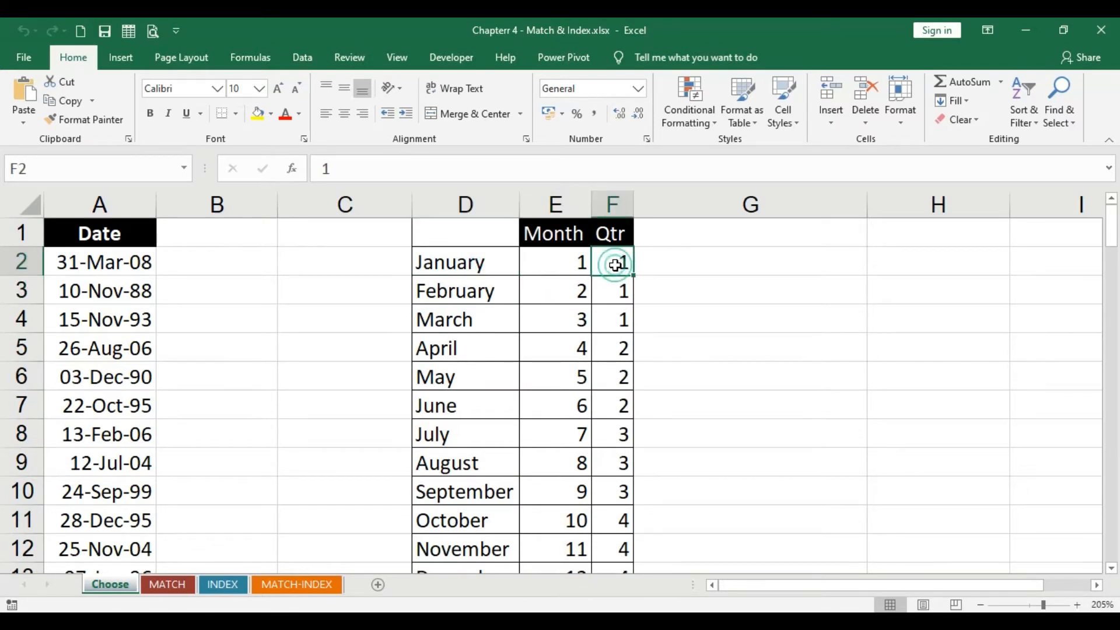
click(469, 293)
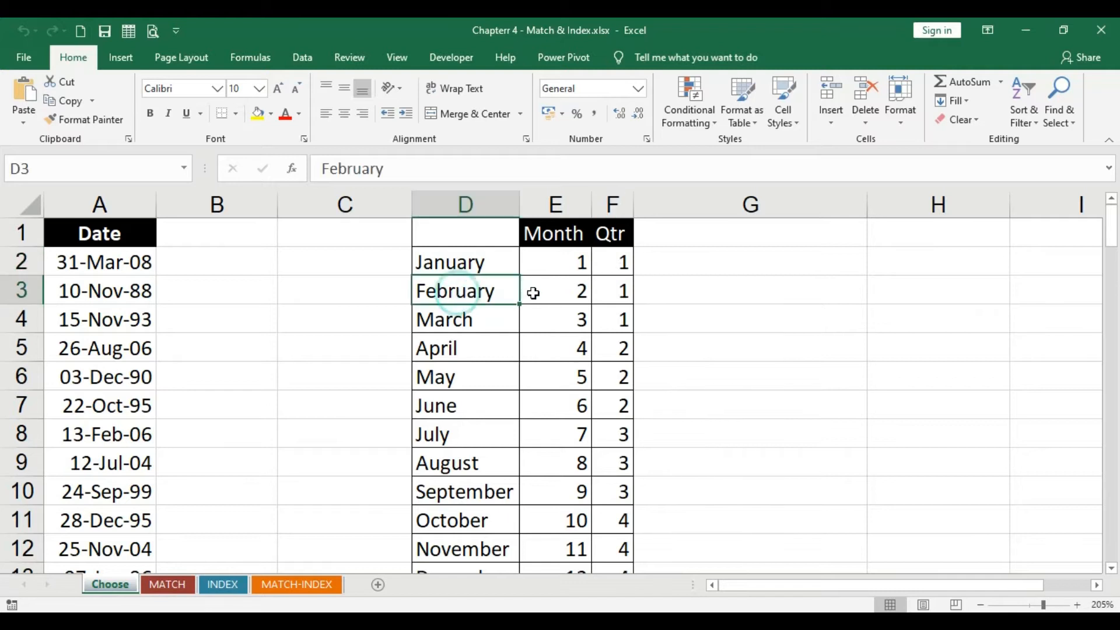
click(580, 290)
click(623, 290)
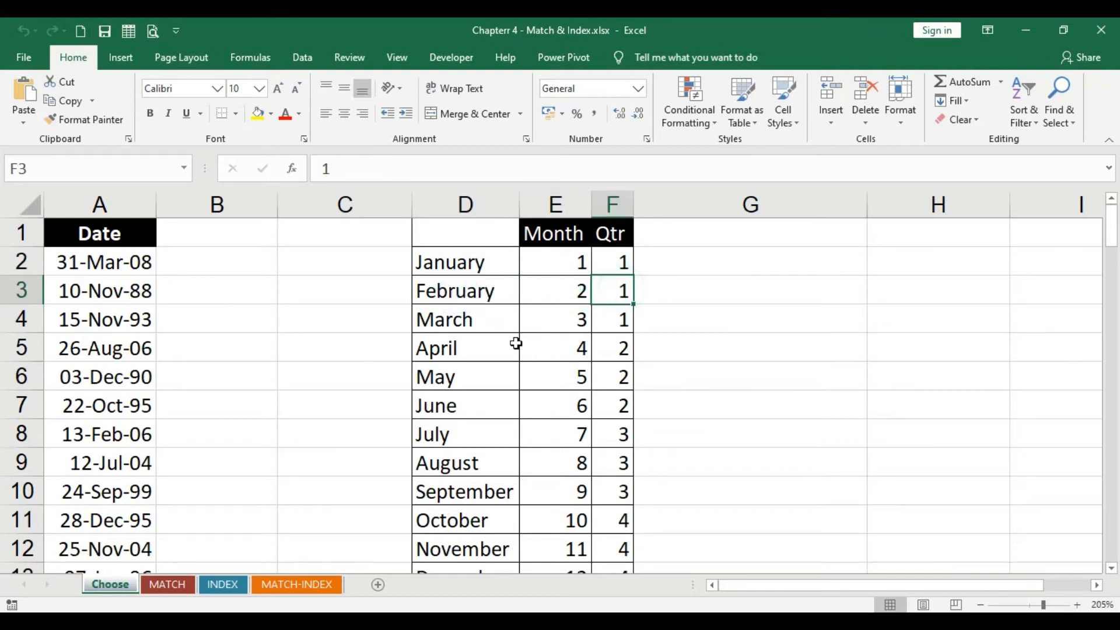
click(457, 319)
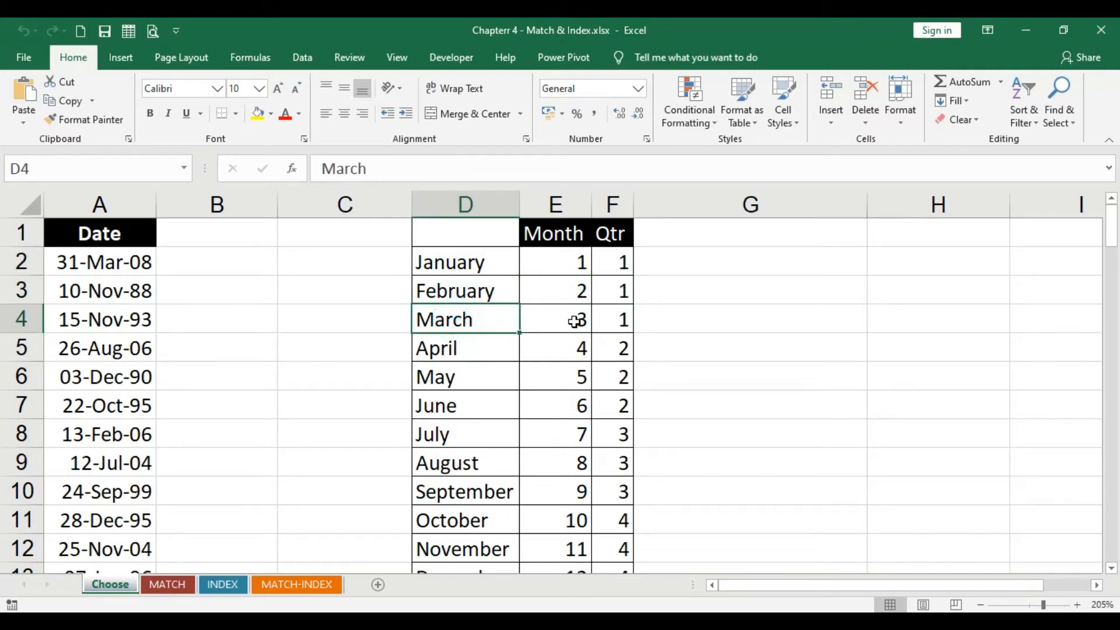
click(575, 321)
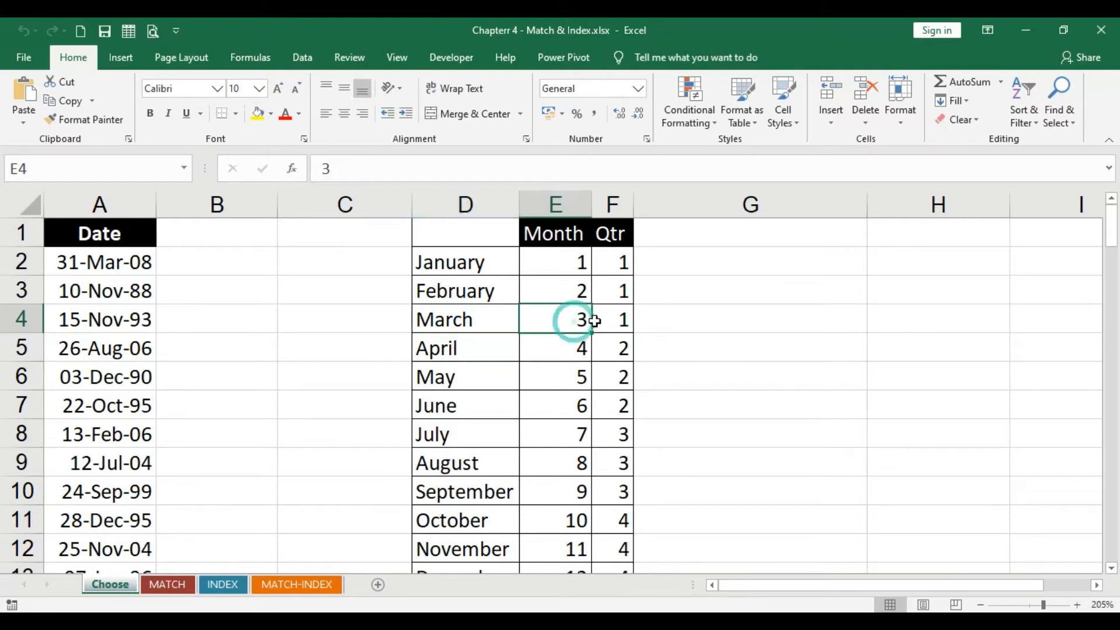
click(616, 319)
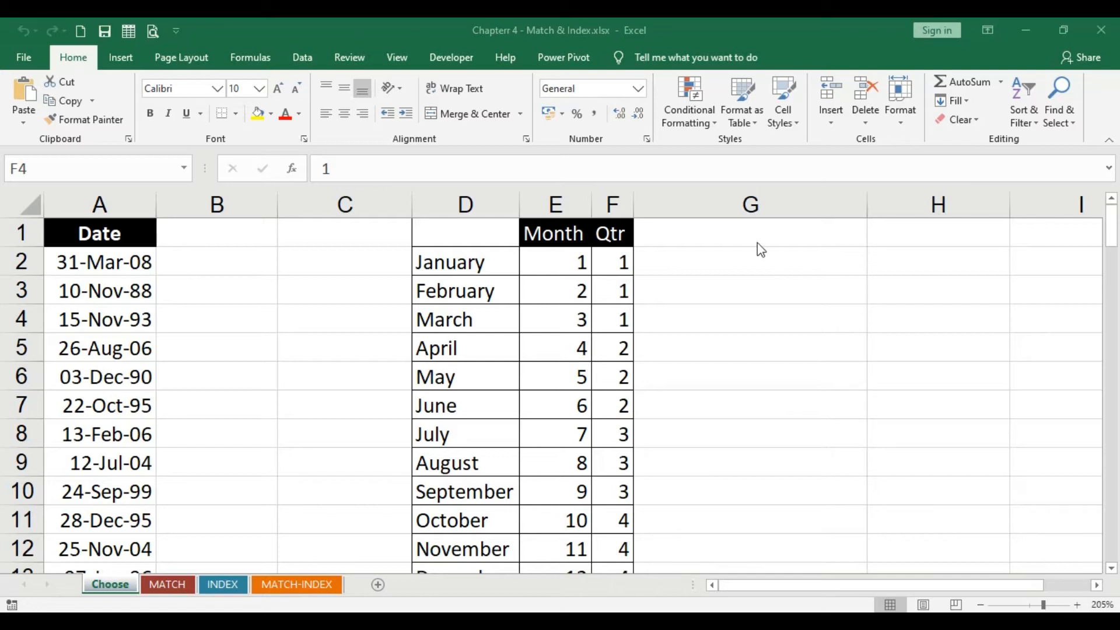
Enter the formula =day(A2) in G2 to extract the day from the first date
click(734, 260)
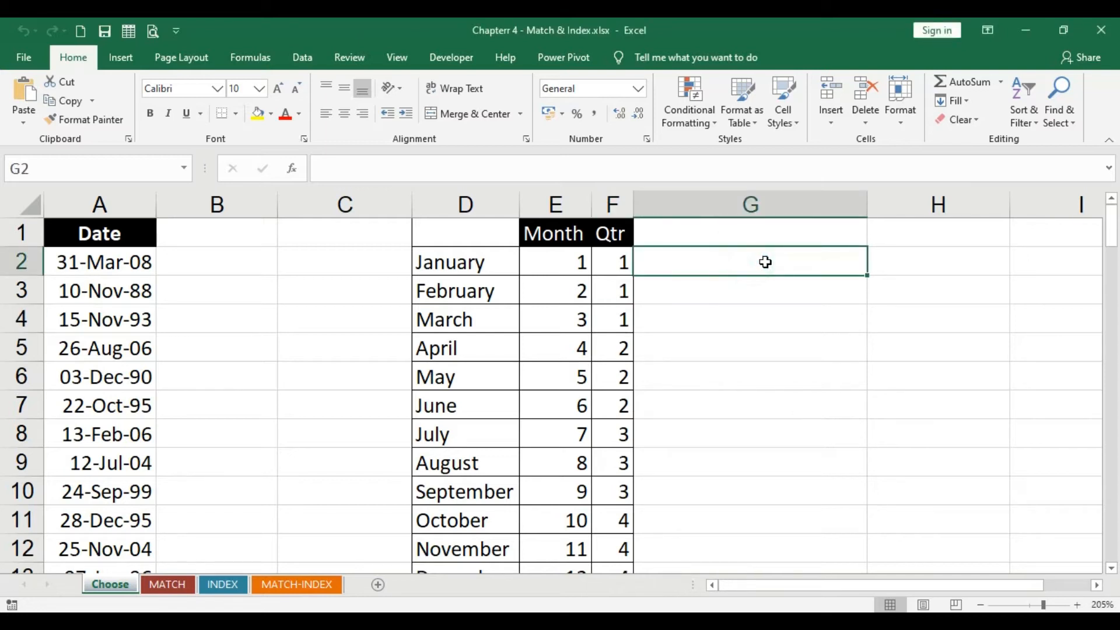
click(61, 258)
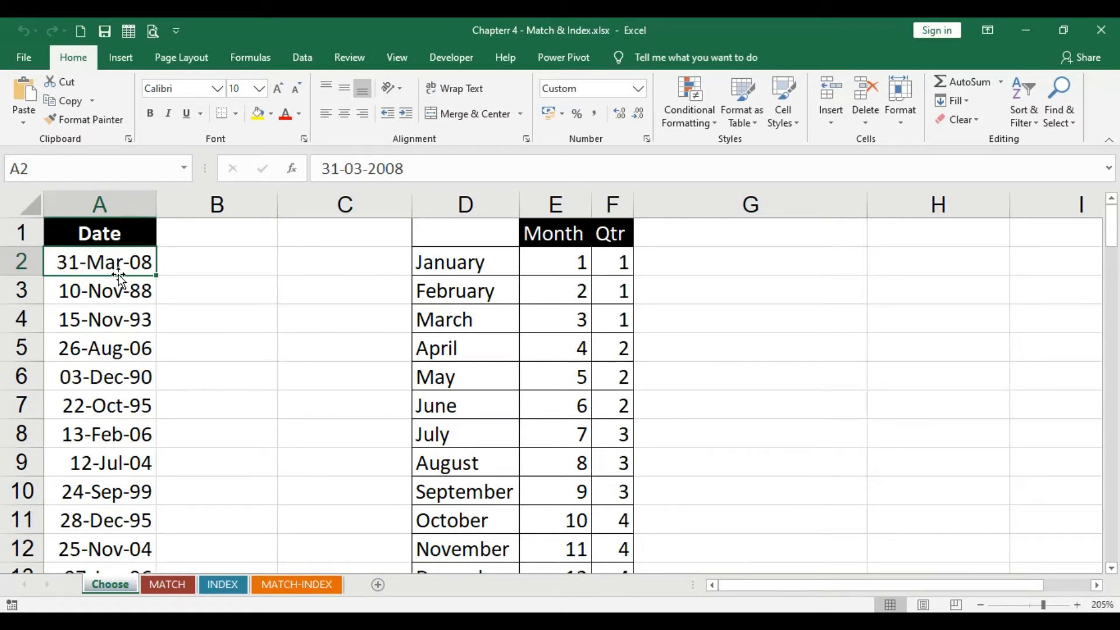
click(800, 251)
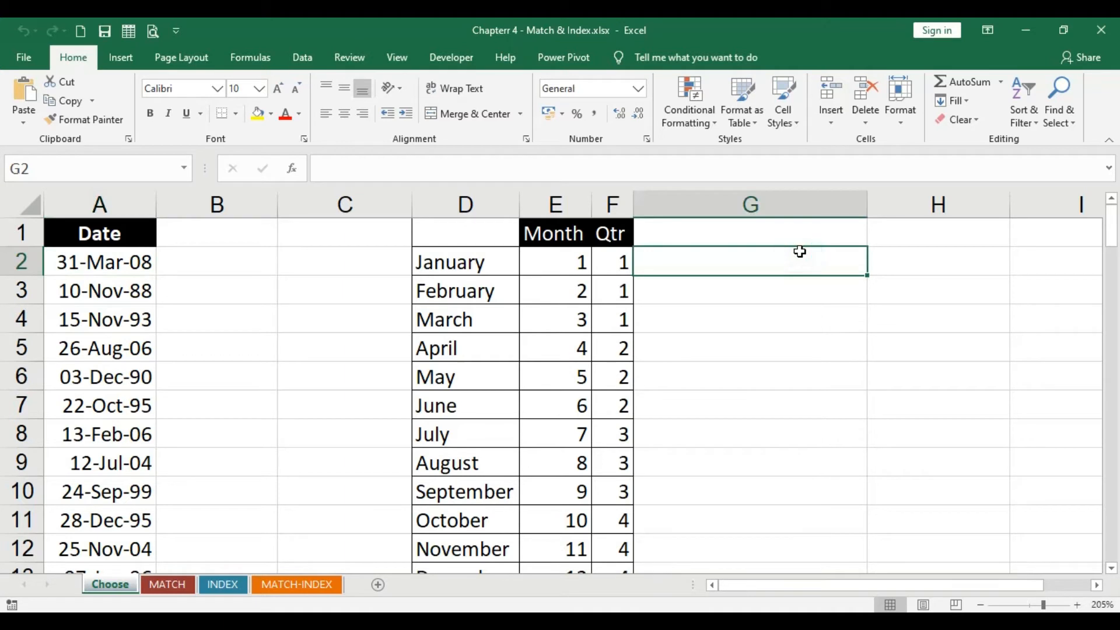
text(=)
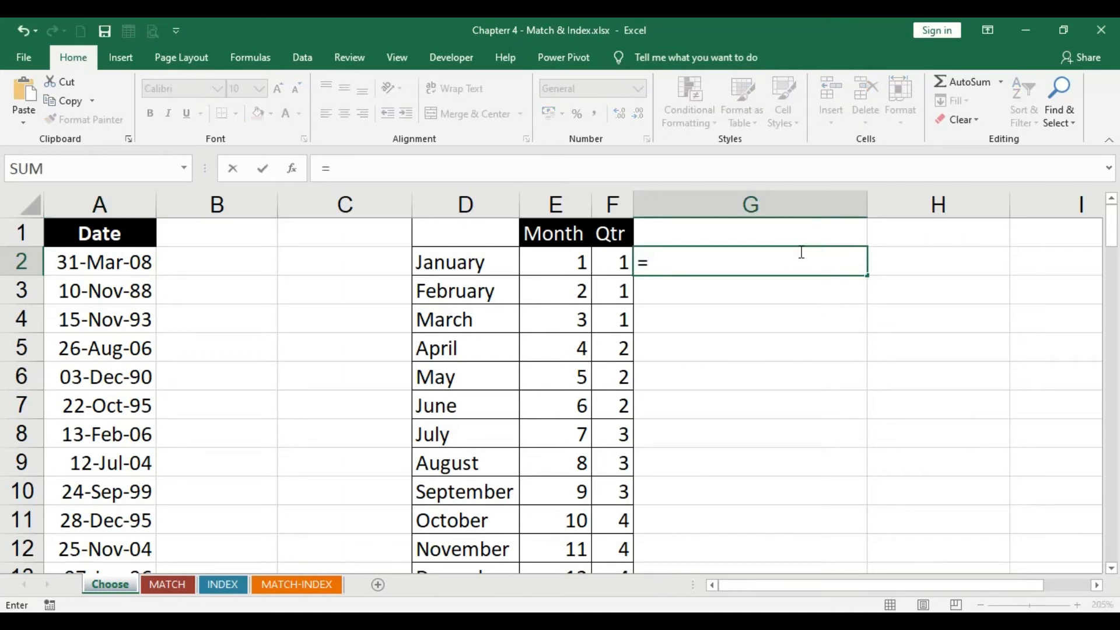
text(day()
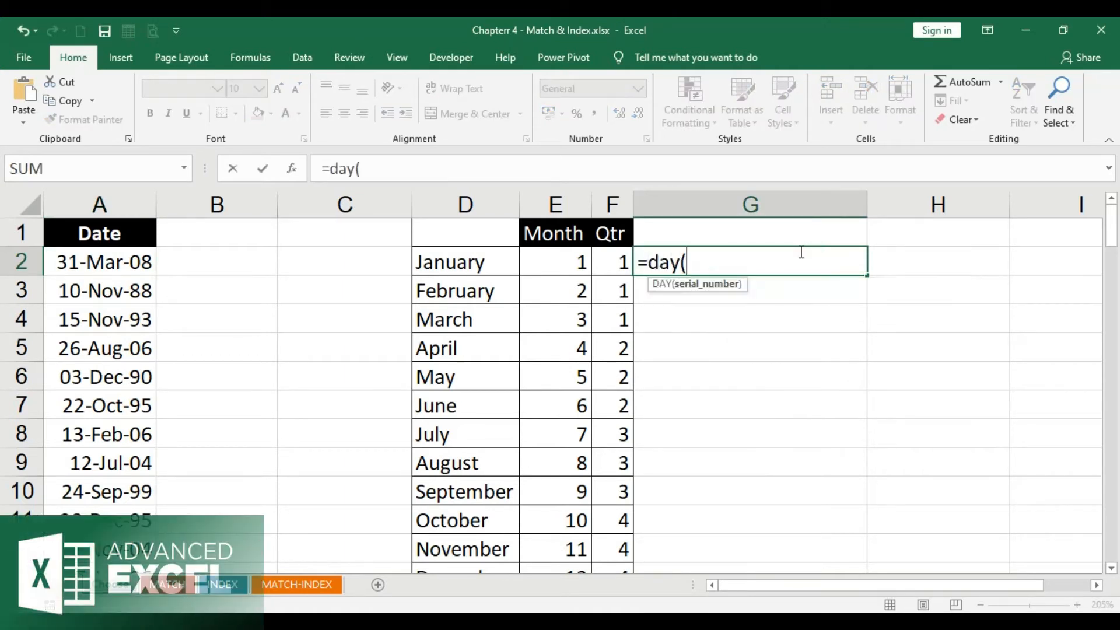
click(114, 268)
text())
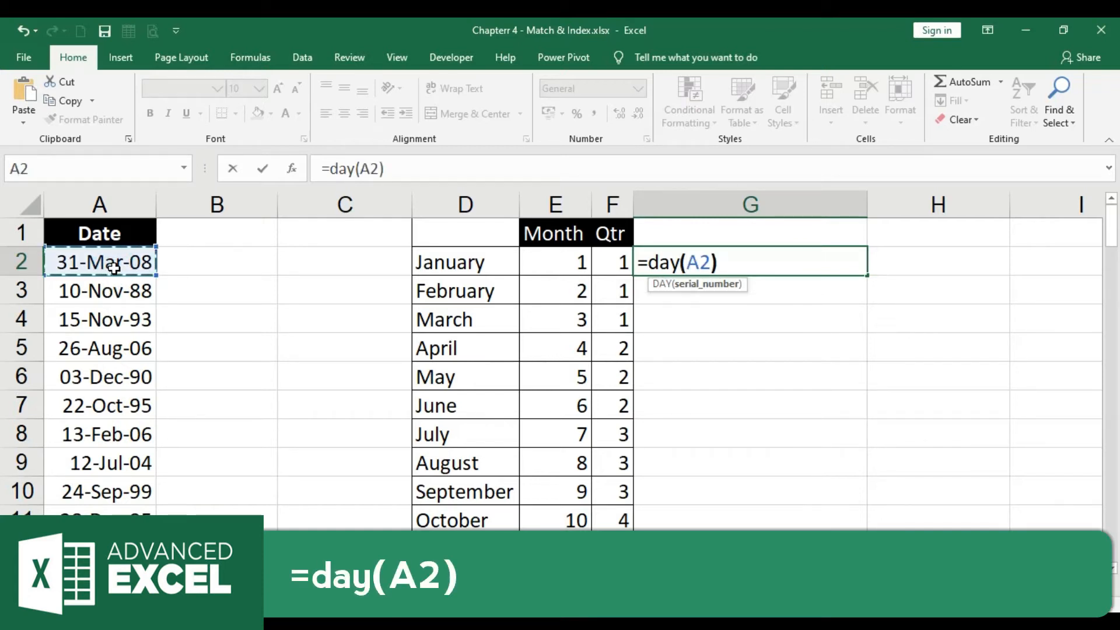
key(Return)
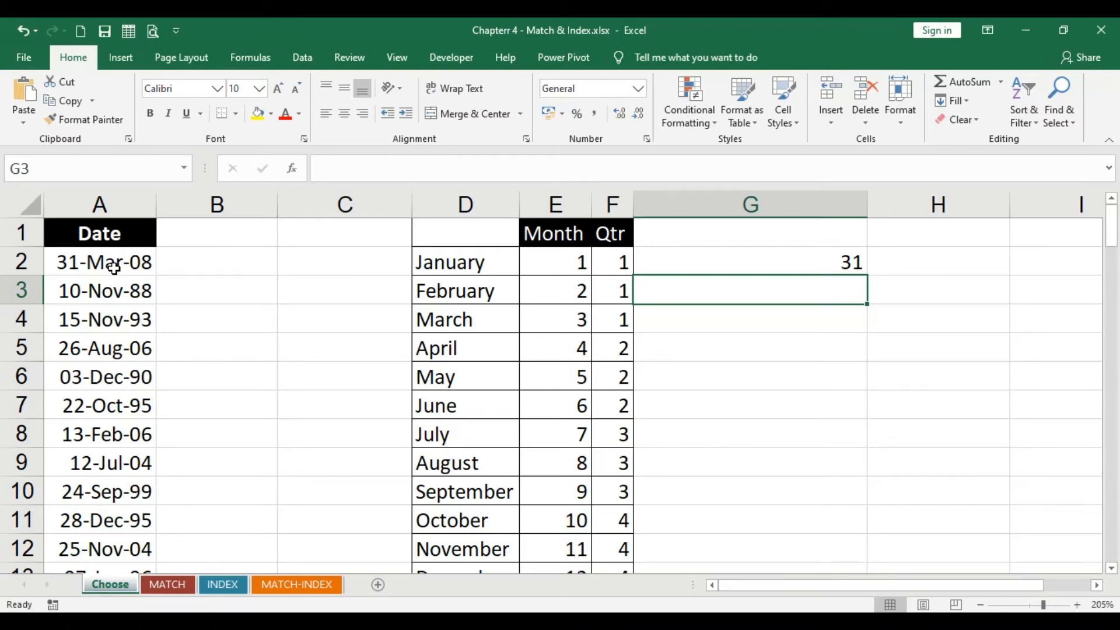
Enter the formula =month(A2) in H2 to extract the month from the first date
click(899, 253)
text(=mo)
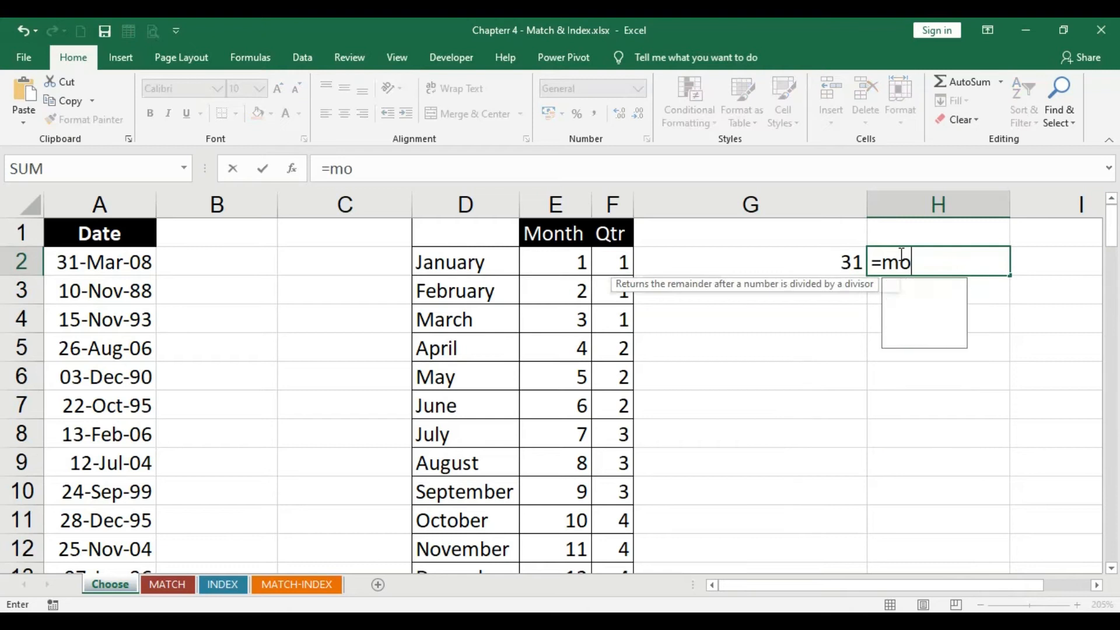
text(nth()
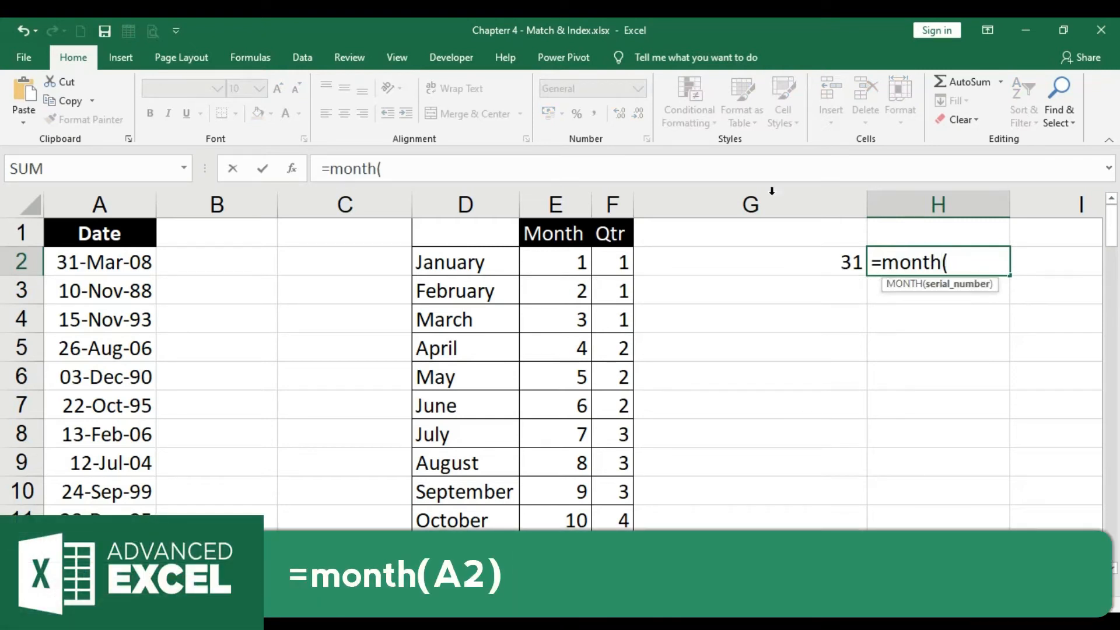
click(109, 263)
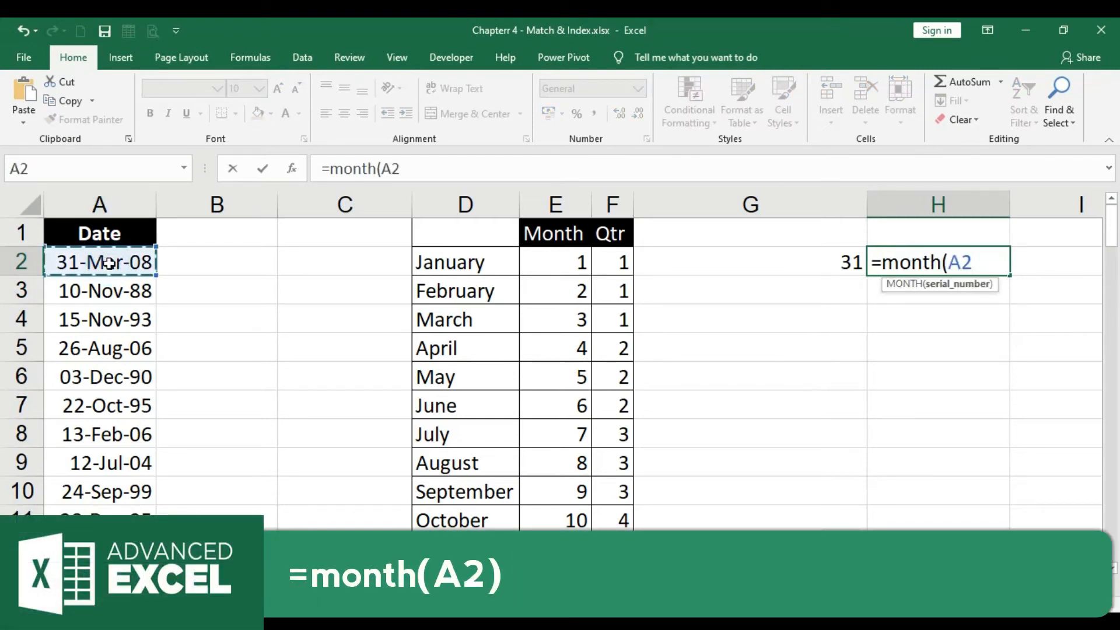
text())
key(Return)
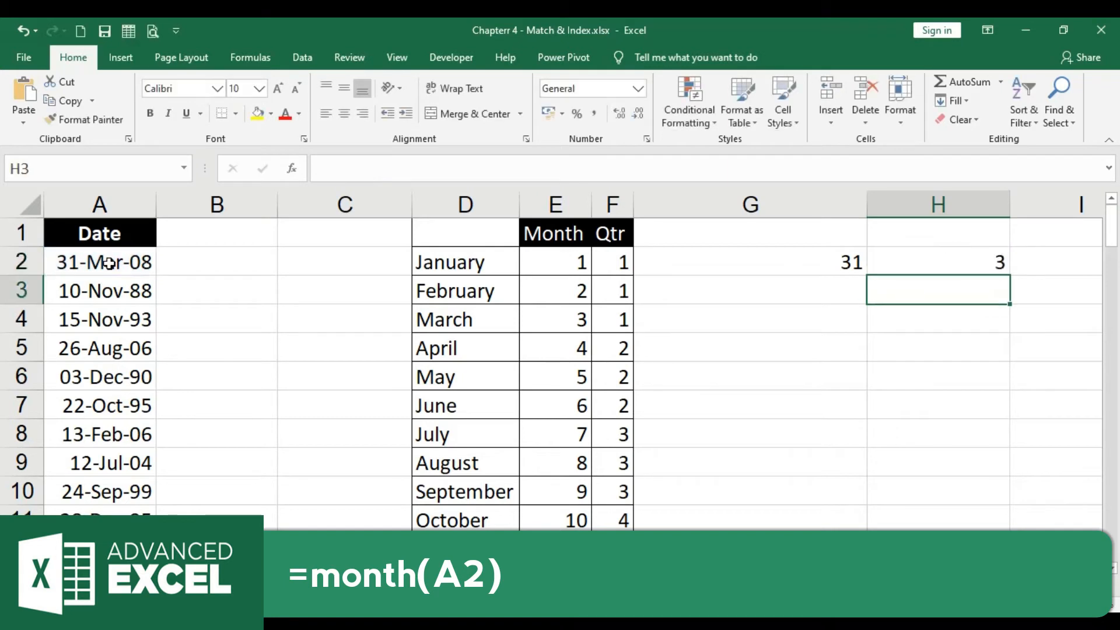
Inspect the MONTH formula in H2 by opening it for editing and confirming it unchanged
scroll(565, 361, right, 1)
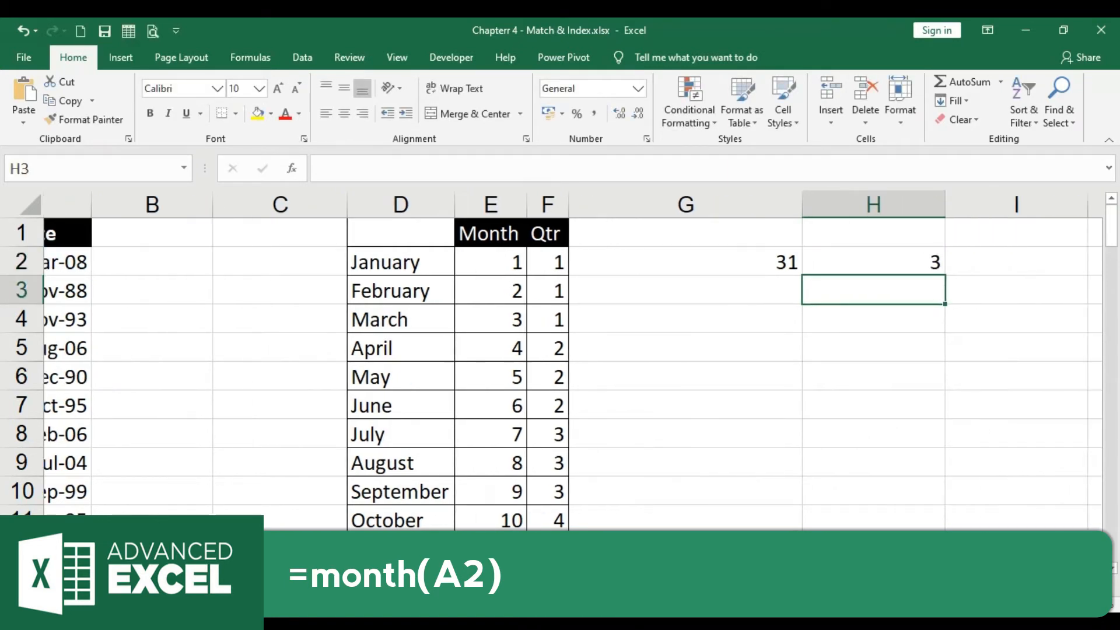
mouse_move(821, 585)
mouse_down()
mouse_move(809, 585)
mouse_move(821, 586)
mouse_up()
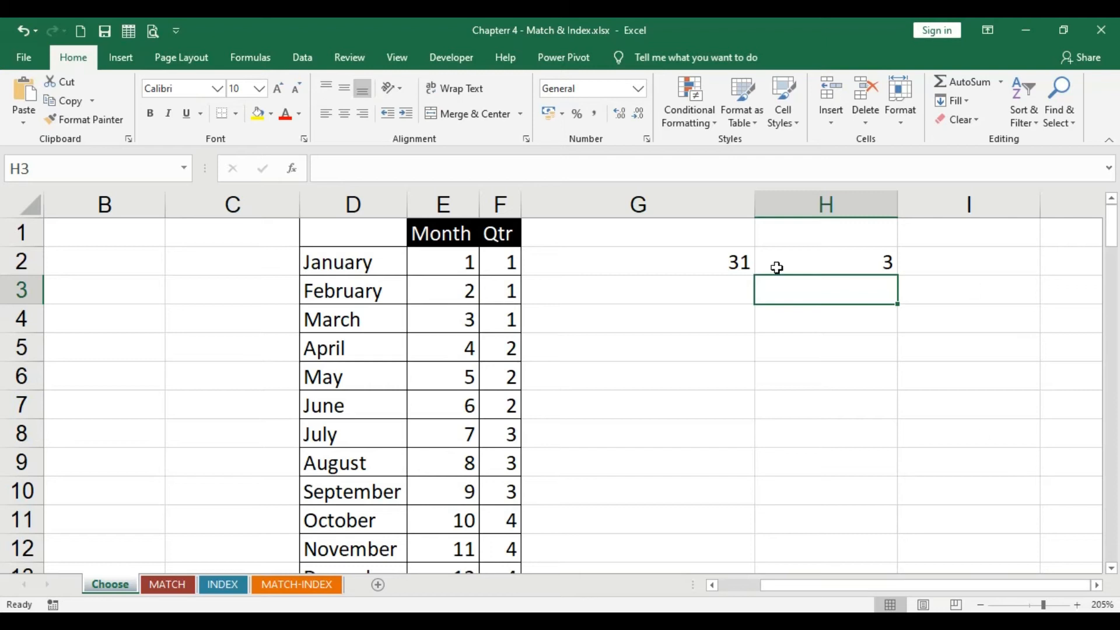
double_click(804, 257)
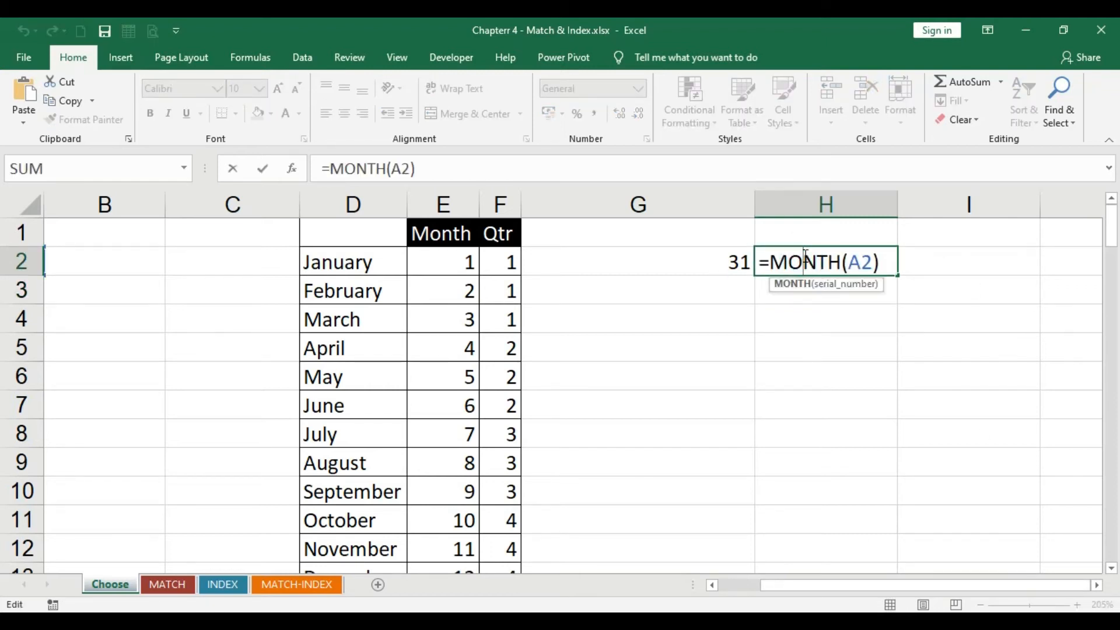
key(Return)
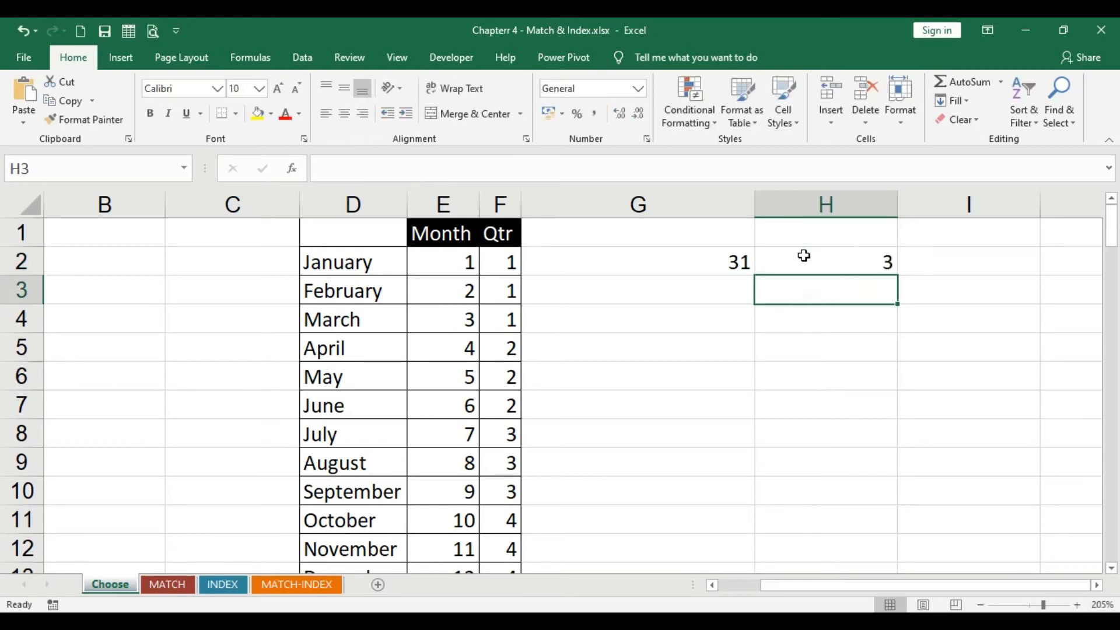
drag(898, 582, 828, 595)
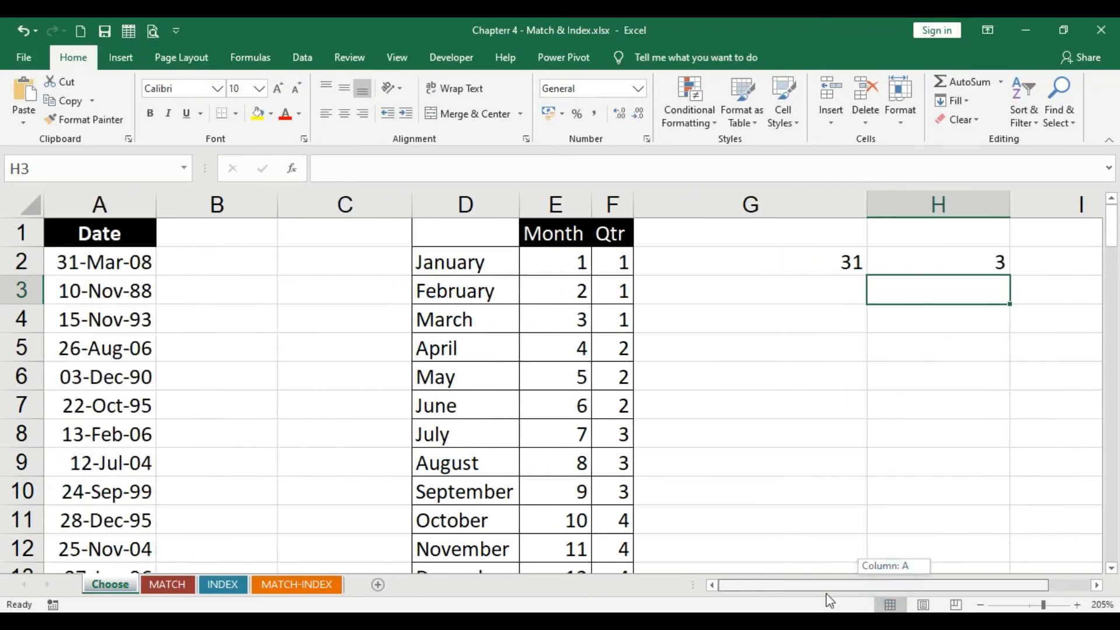
click(999, 259)
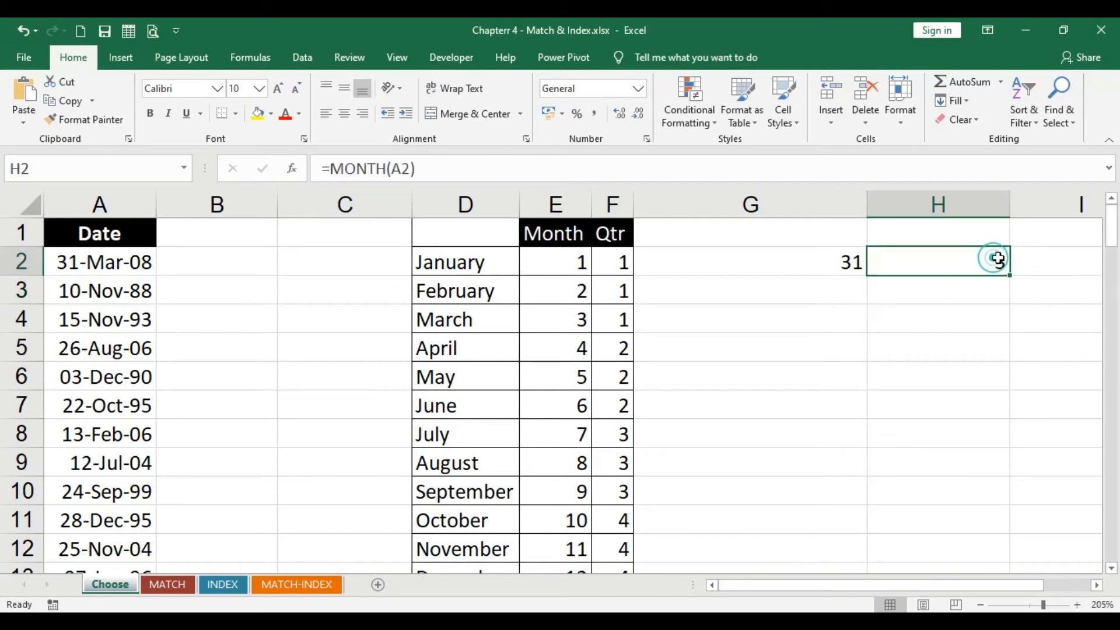
Enter the formula =year(A2) in I2 to extract the year from the first date
click(1047, 256)
text(=)
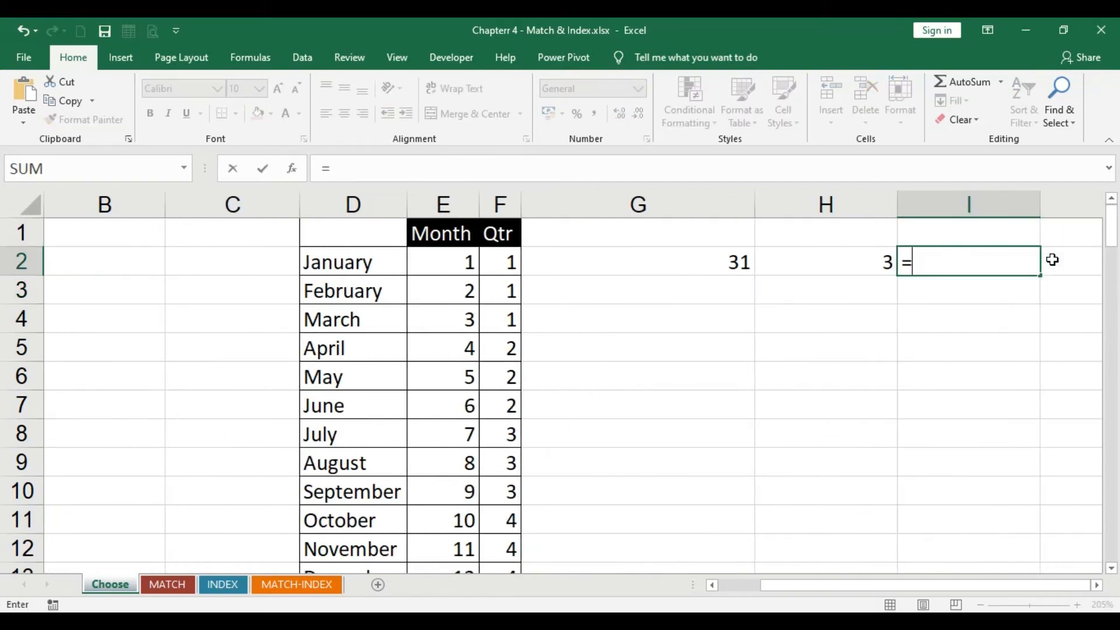
click(1053, 260)
text(ear)
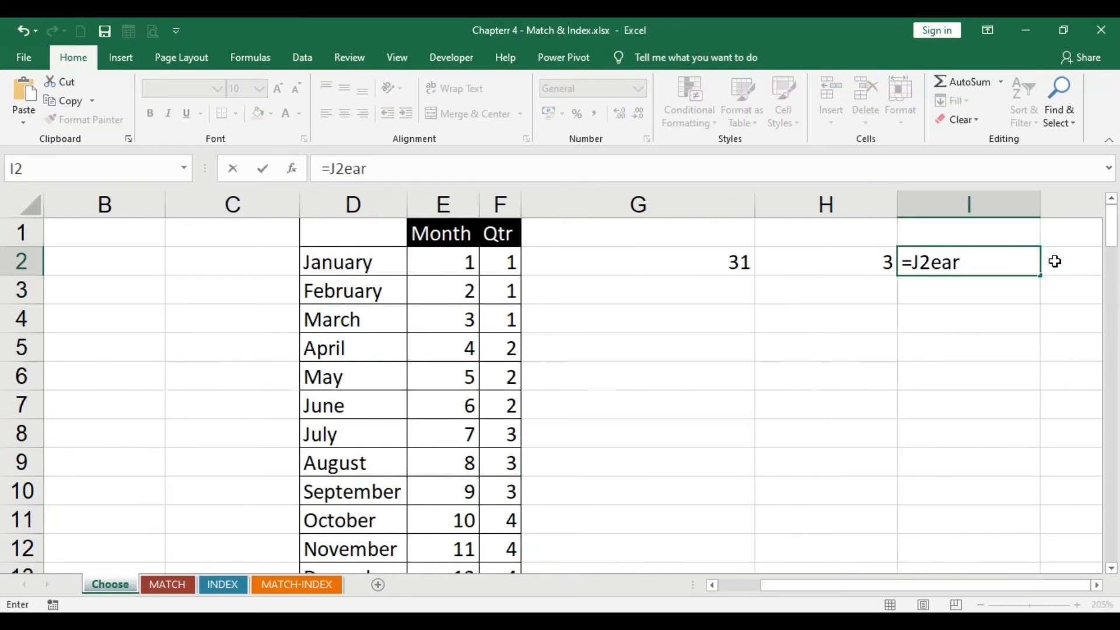
key(BackSpace)
key(BackSpace)
key(BackSpace)
key(BackSpace)
key(BackSpace)
text(year()
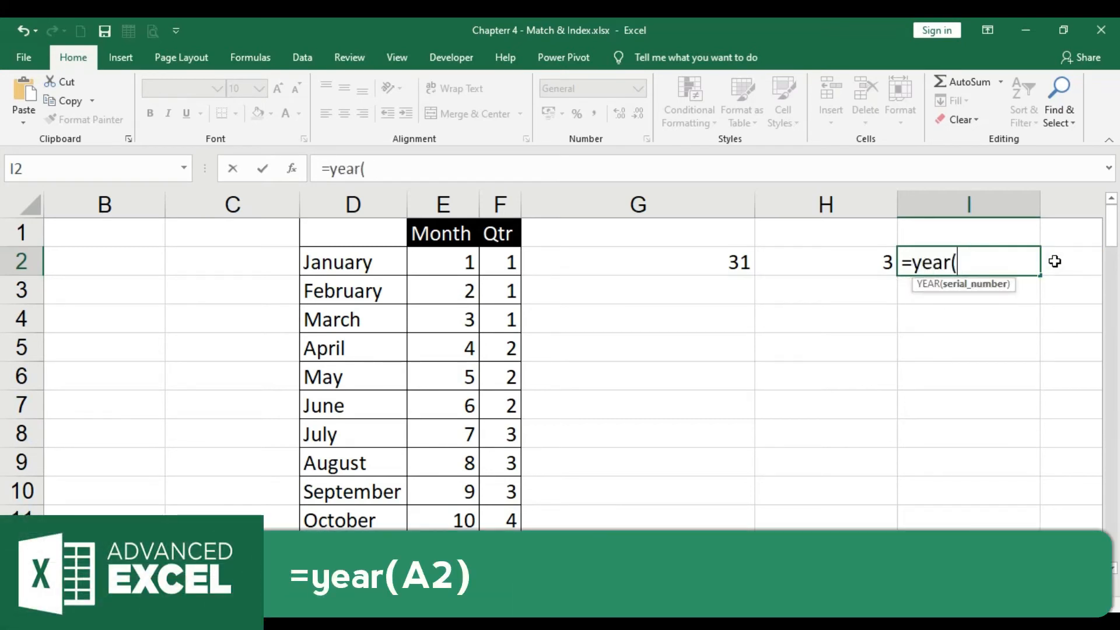
scroll(228, 335, left, 1)
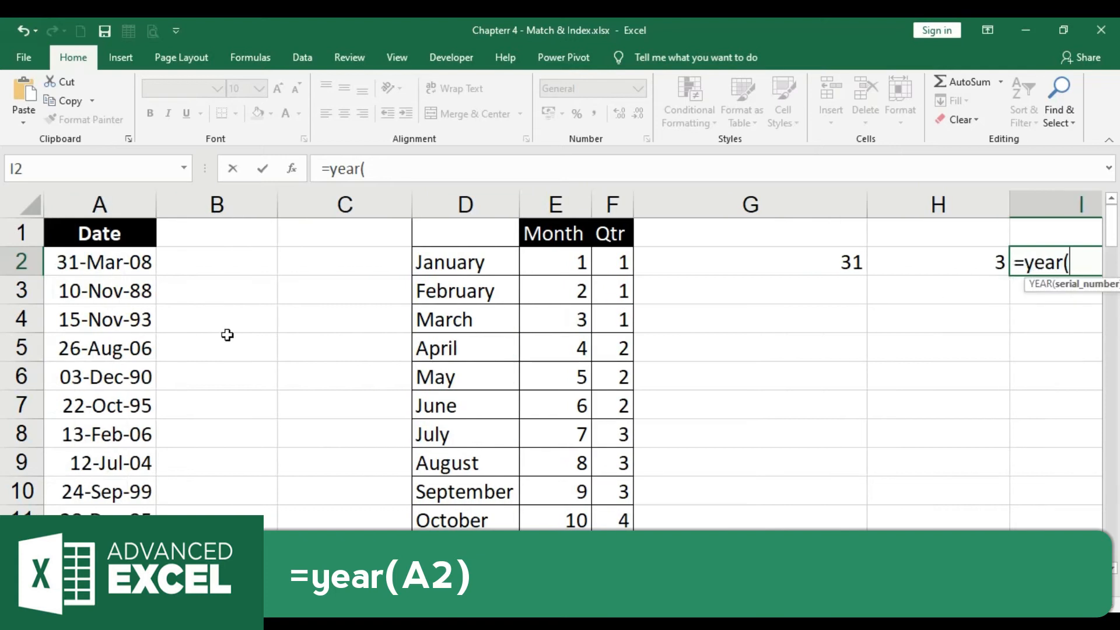
click(151, 266)
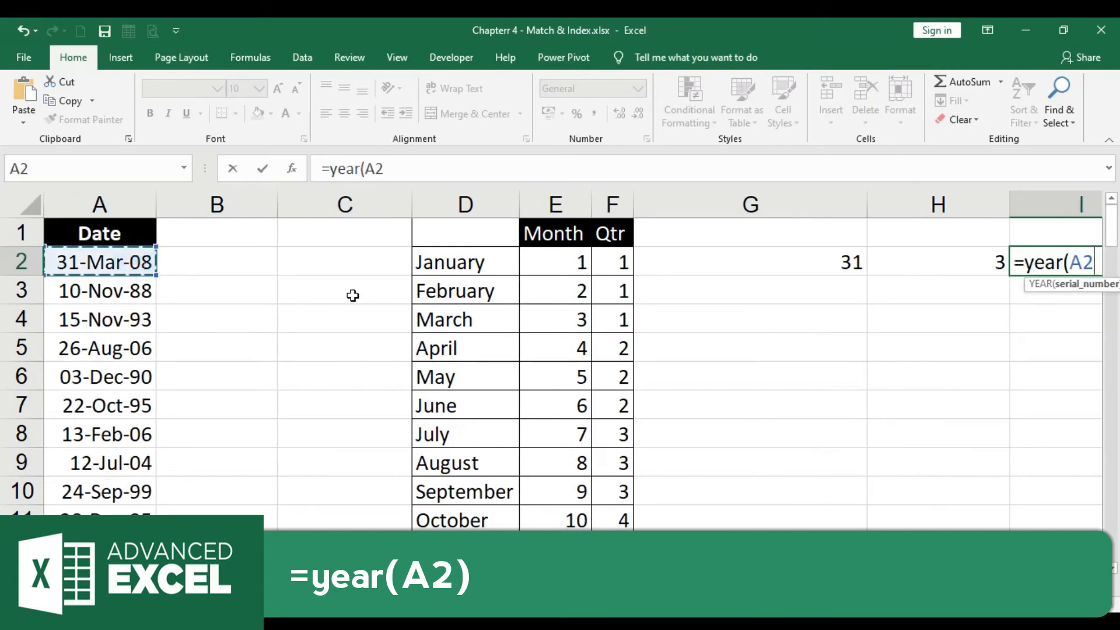
text())
key(Return)
Start a CHOOSE formula in B2 that uses MONTH(A2) as its index number
scroll(353, 296, right, 1)
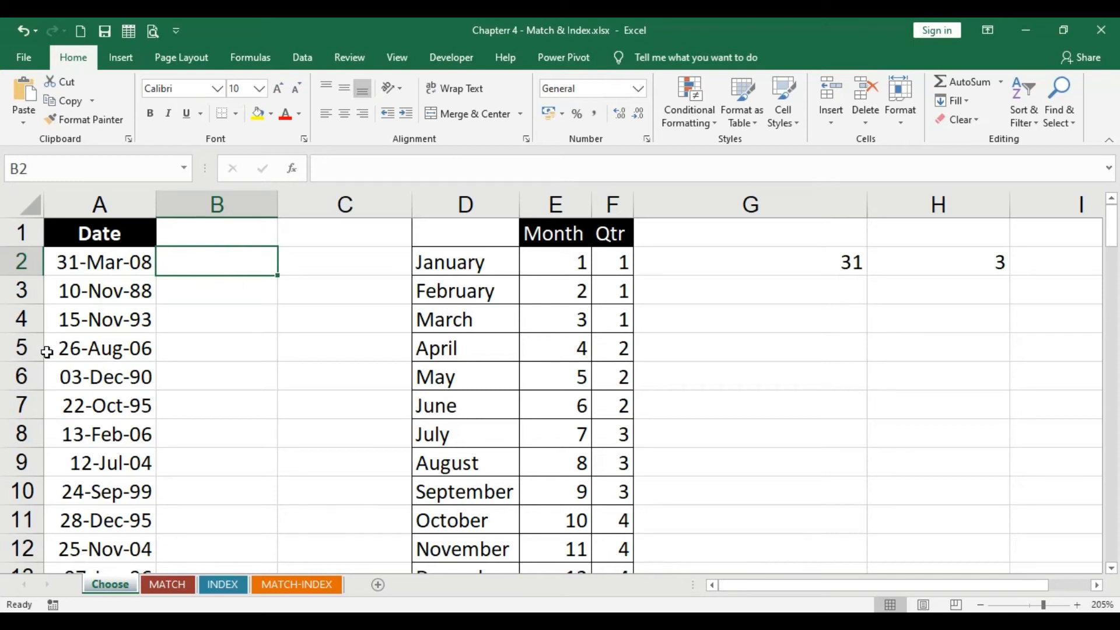
text(=)
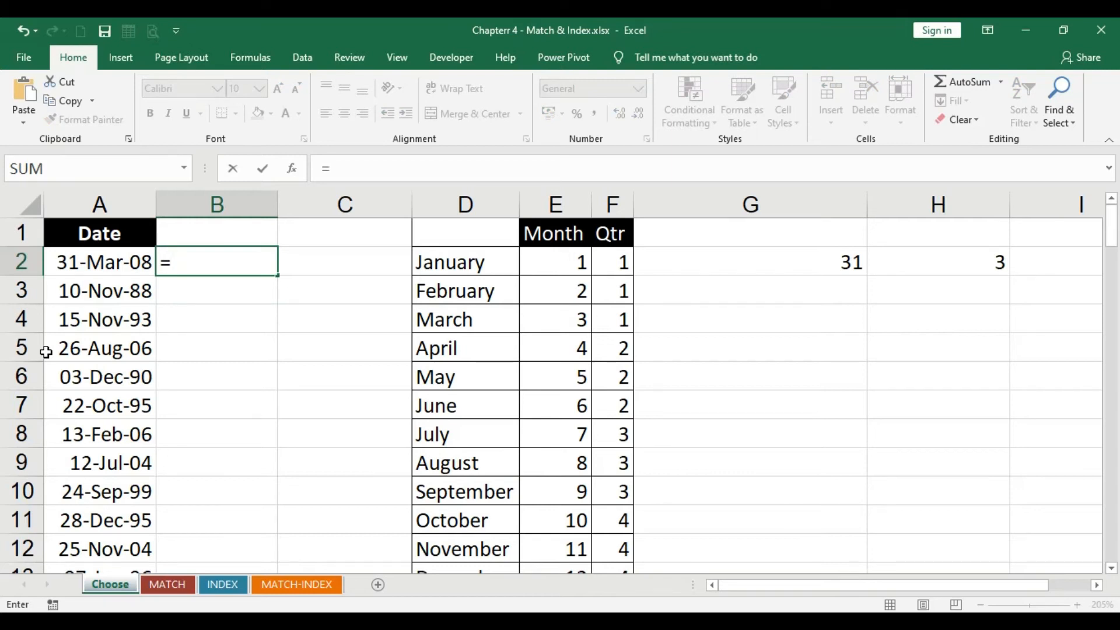
text(choos)
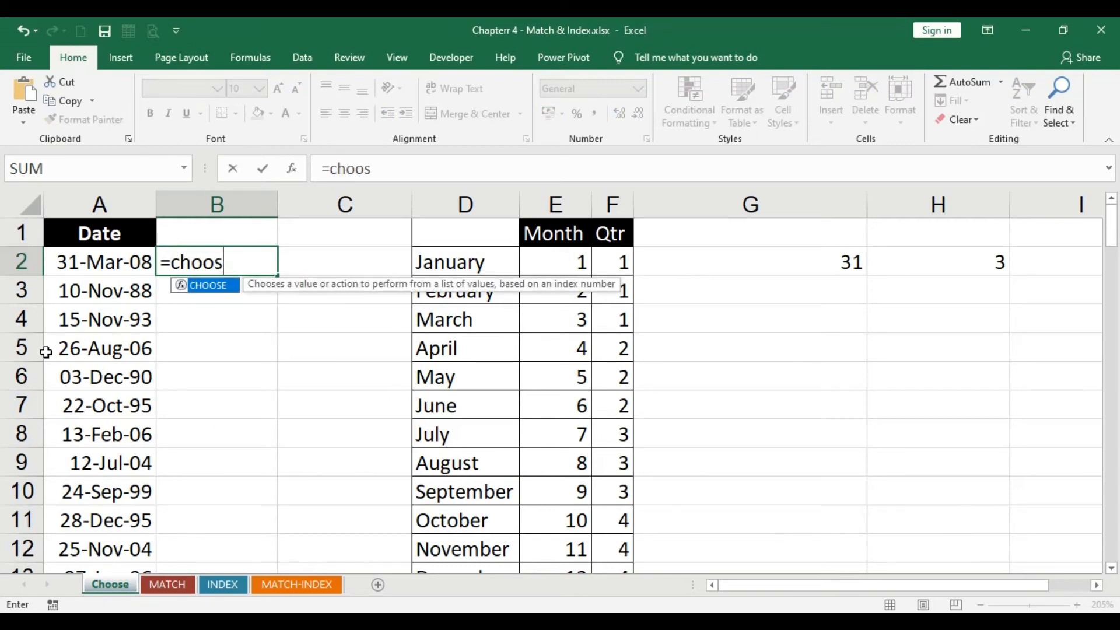
text(e()
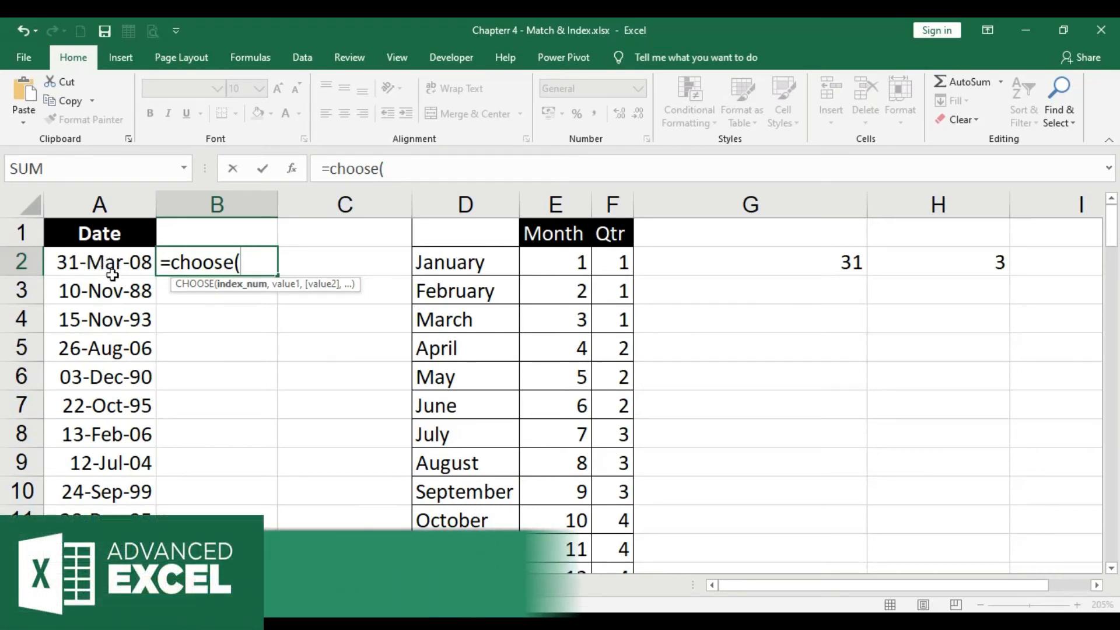
text(month()
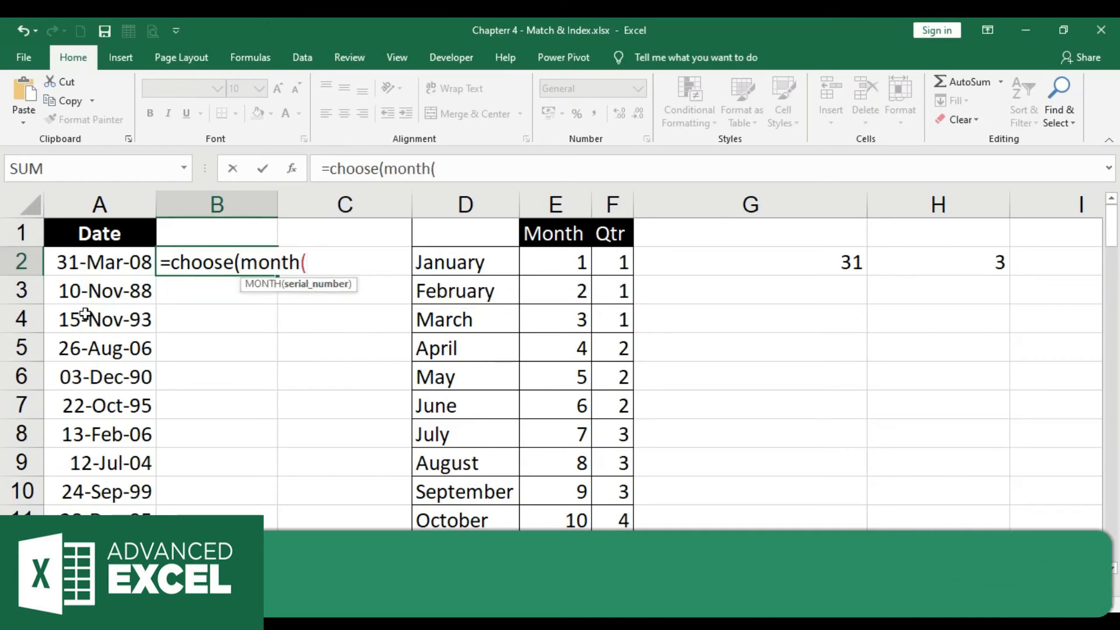
click(115, 262)
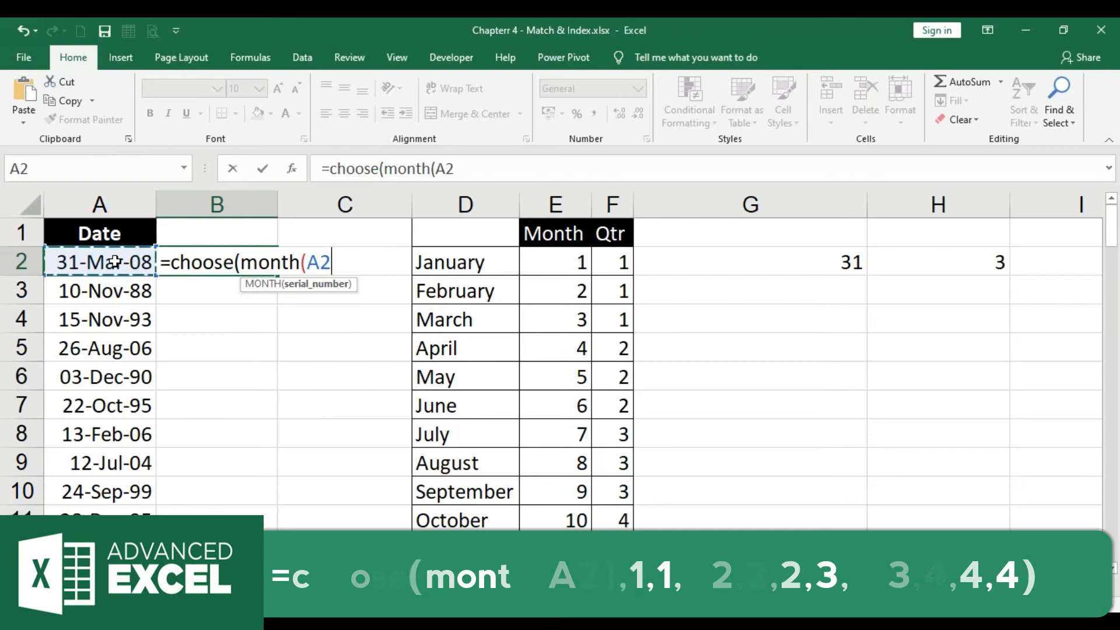
text())
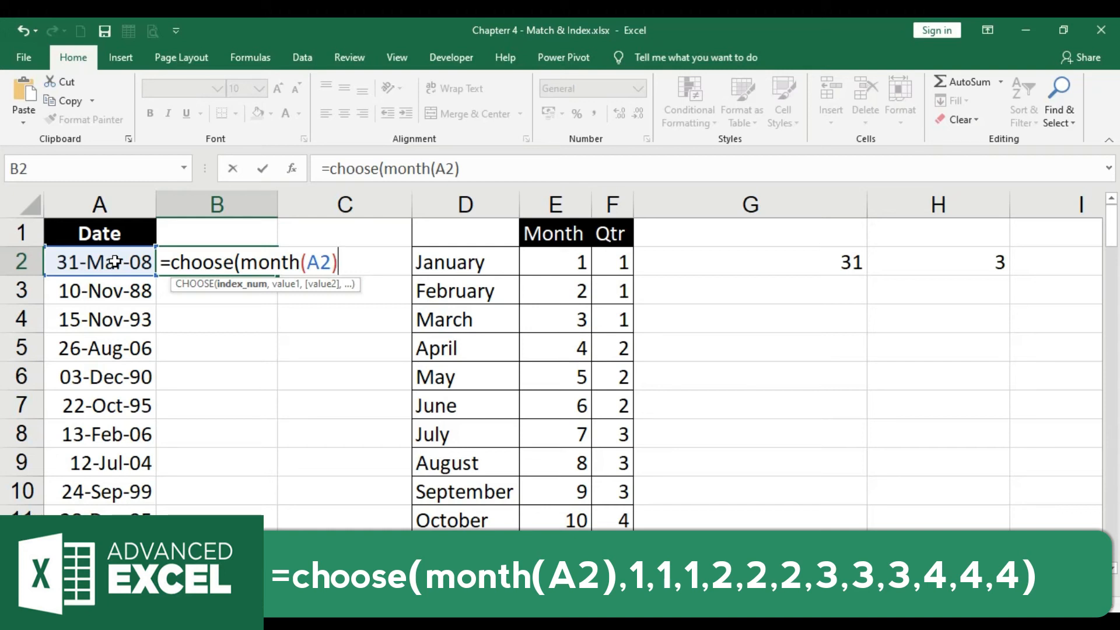
Add the quarter options 1,1,1,2,2,2,3,3,3,4,4,4 to the CHOOSE formula, one value per month
text(,)
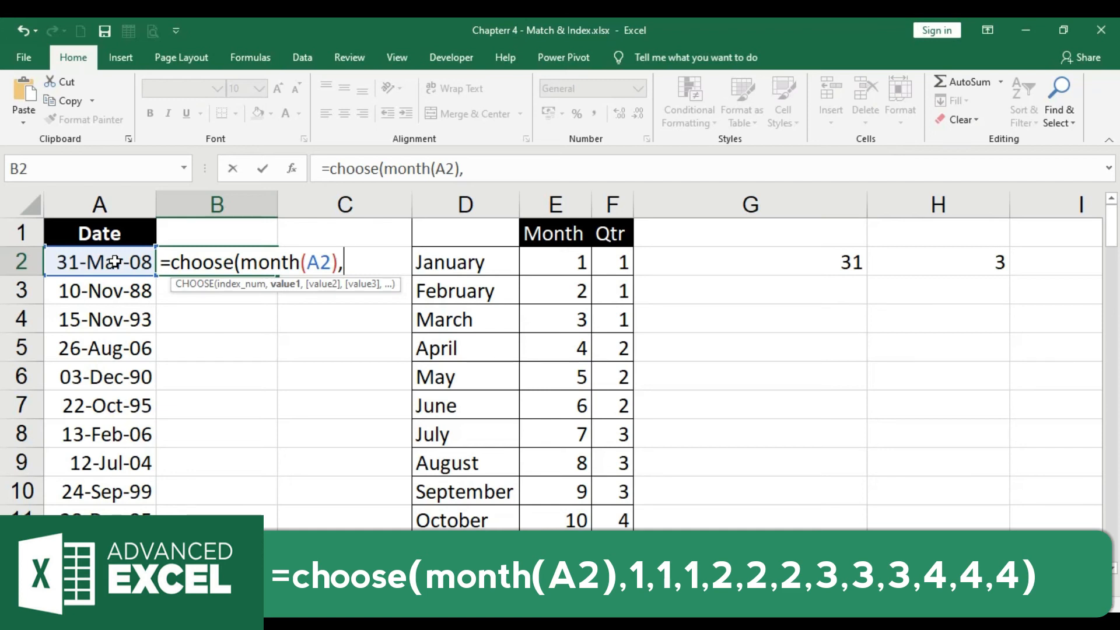
text(1,1)
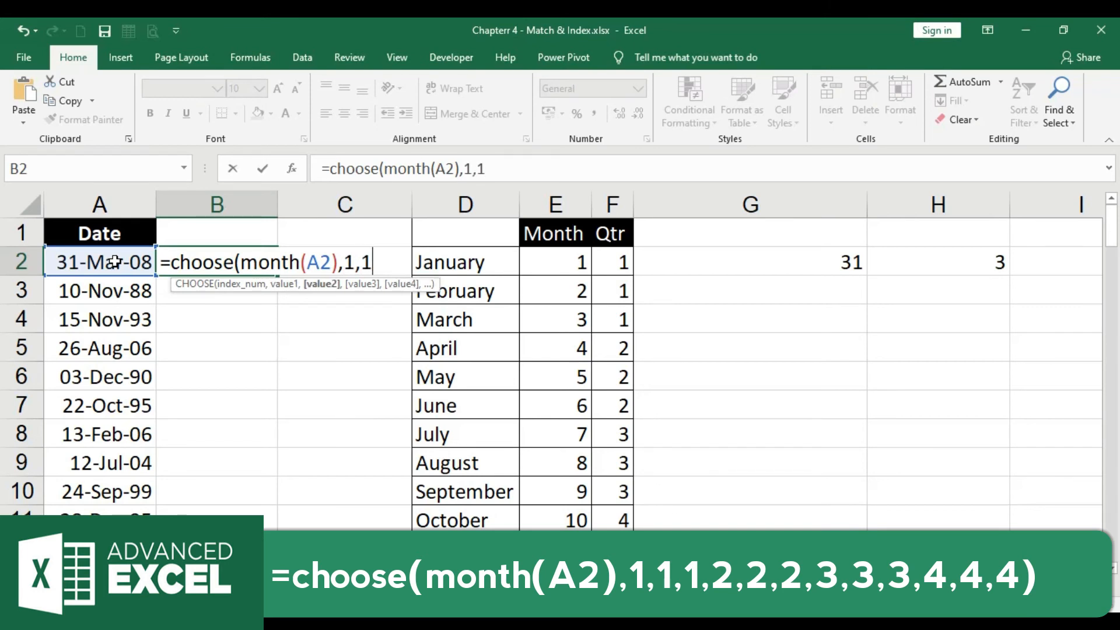
text(,1)
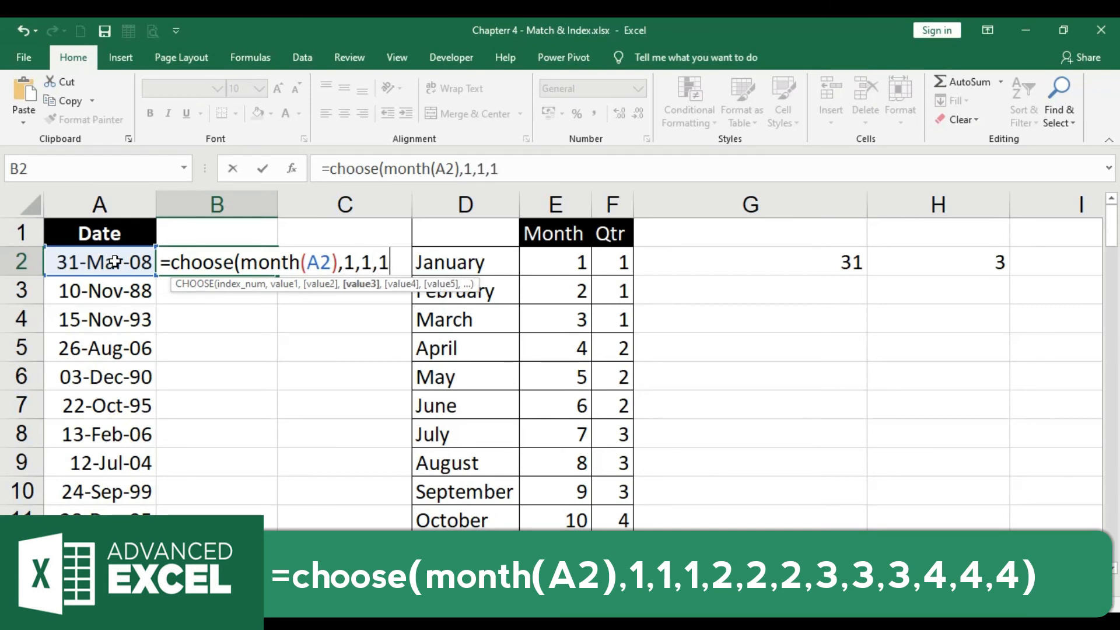
text(,2,2,)
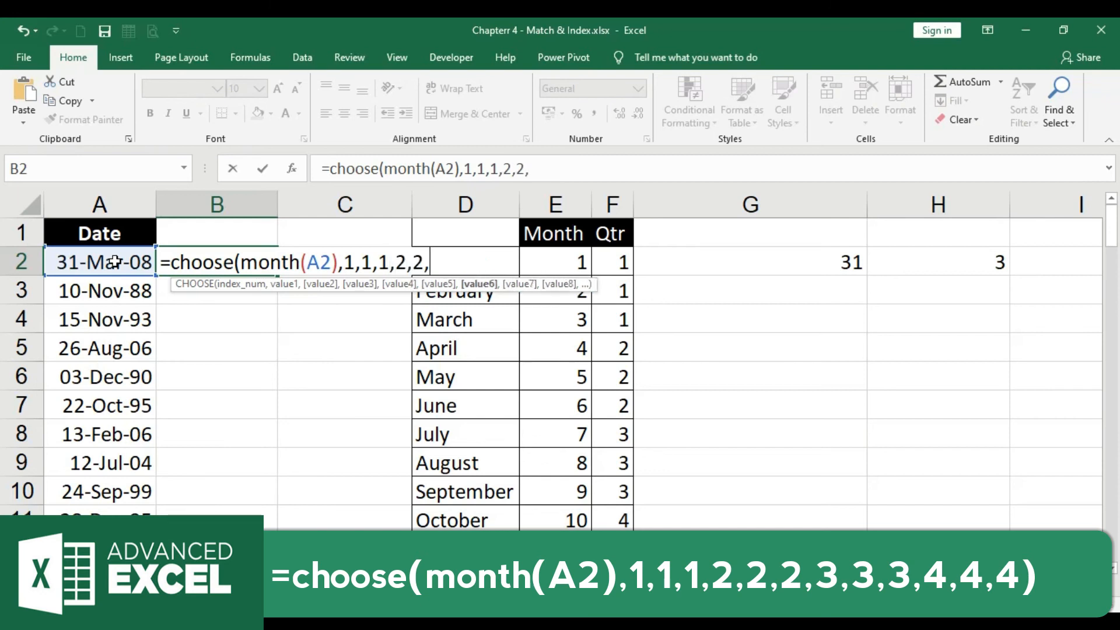
text(2,)
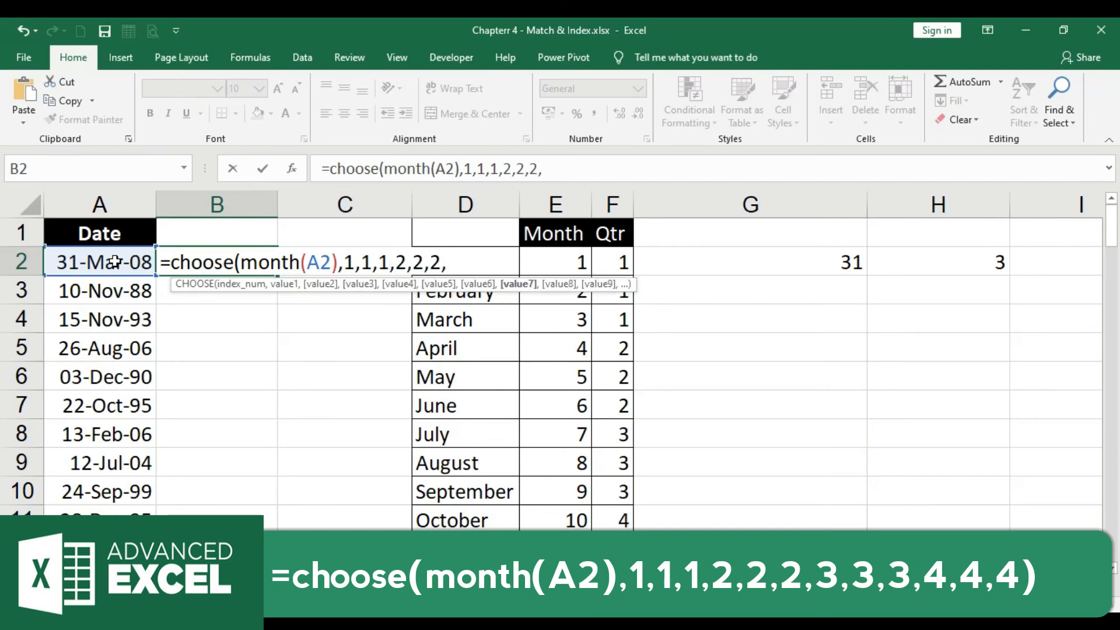
text(,3)
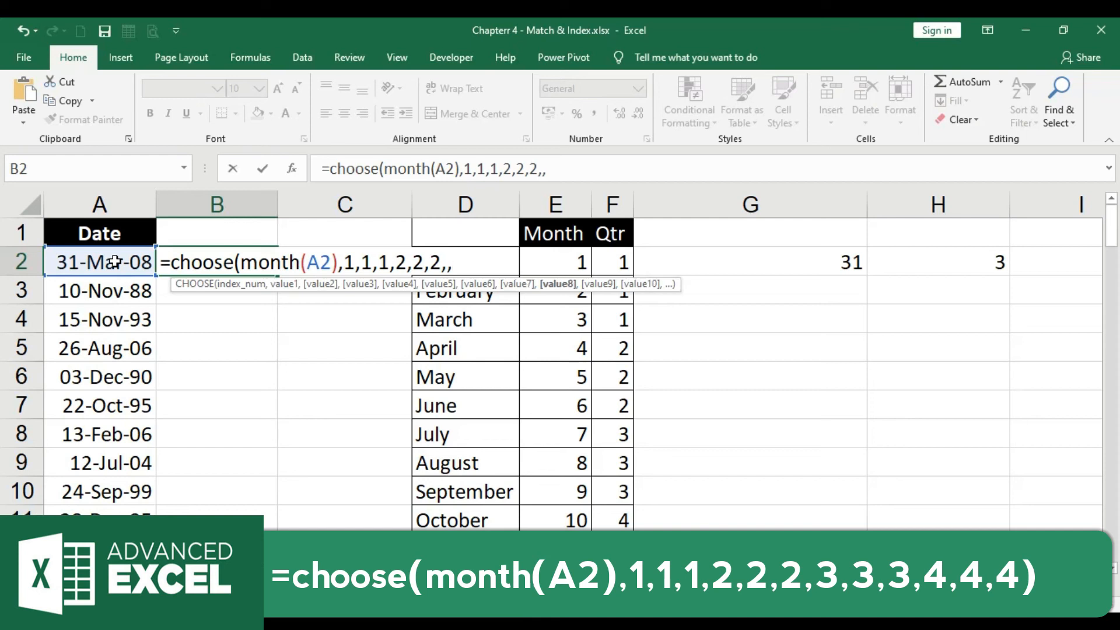
key(BackSpace)
key(BackSpace)
text(3,3,)
text(4)
key(BackSpace)
text(3,)
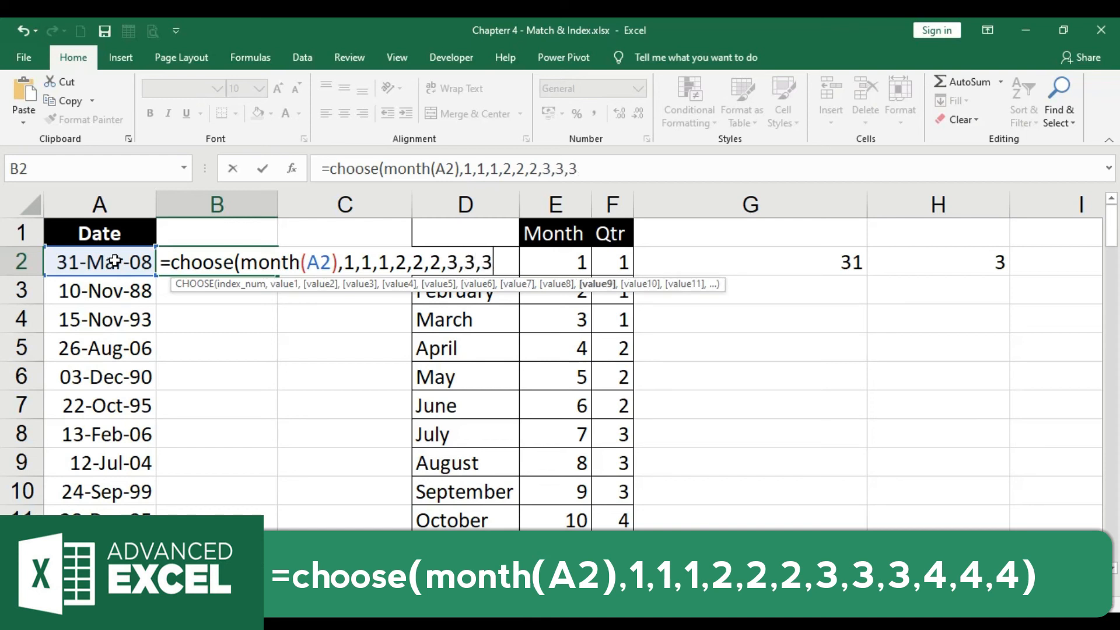
text(4,4,4)
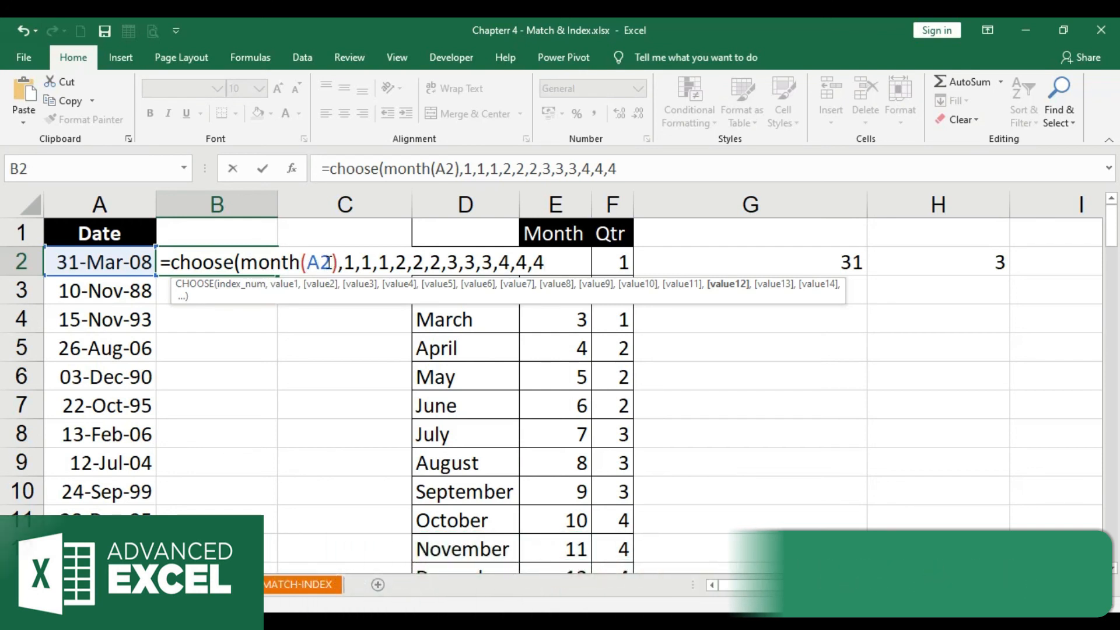
Close the CHOOSE formula's bracket and enter =choose(month(A2),1,1,1,2,2,2,3,3,3,4,4,4) in B2
double_click(381, 258)
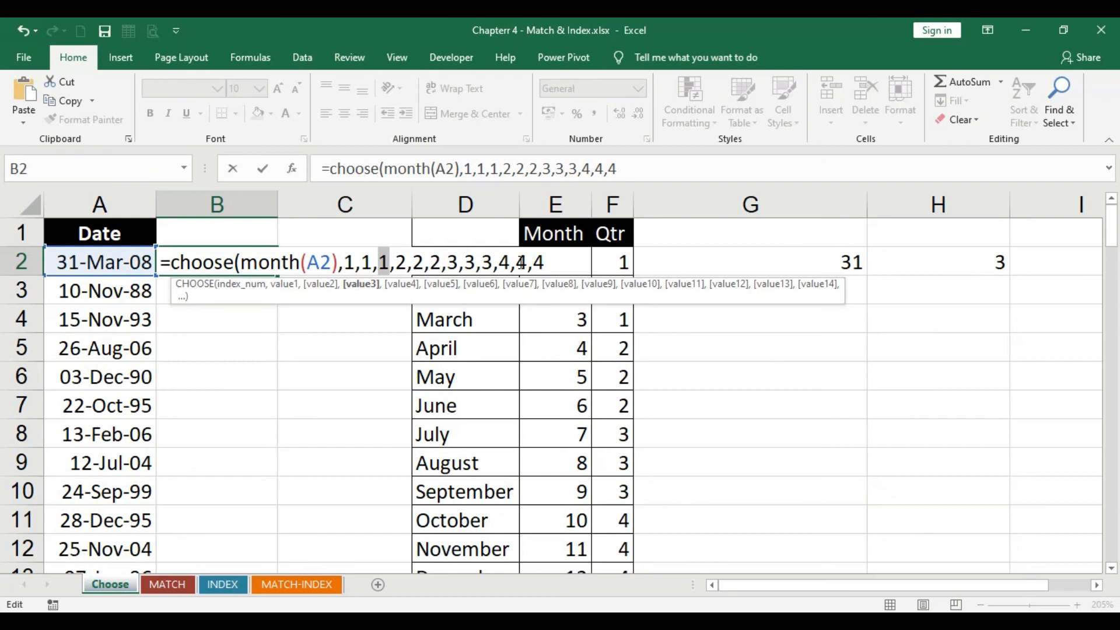
click(574, 263)
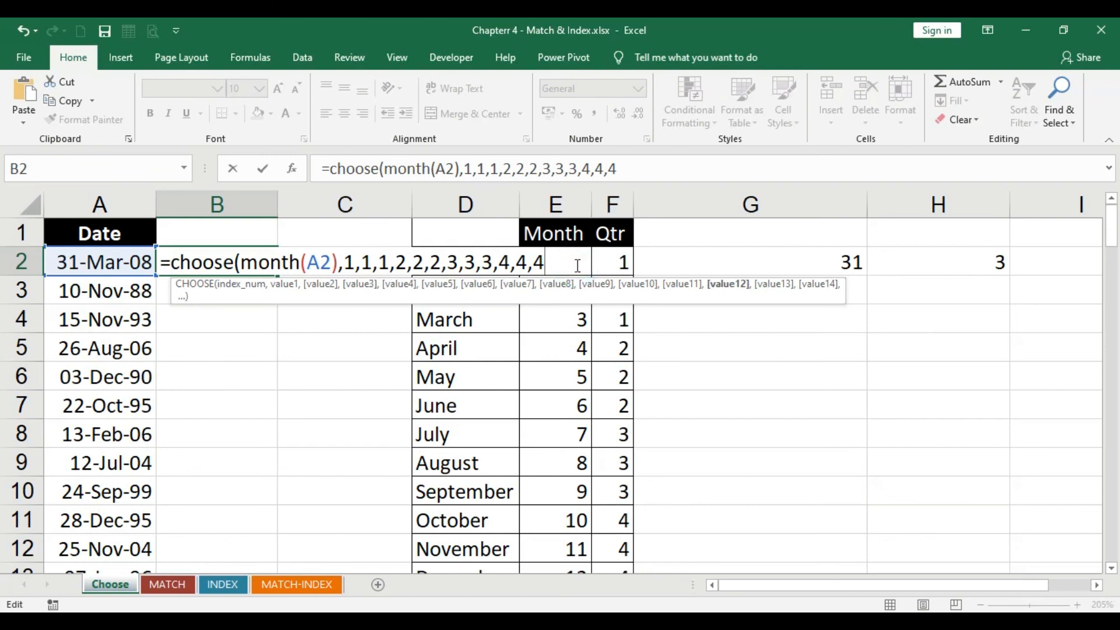
text())
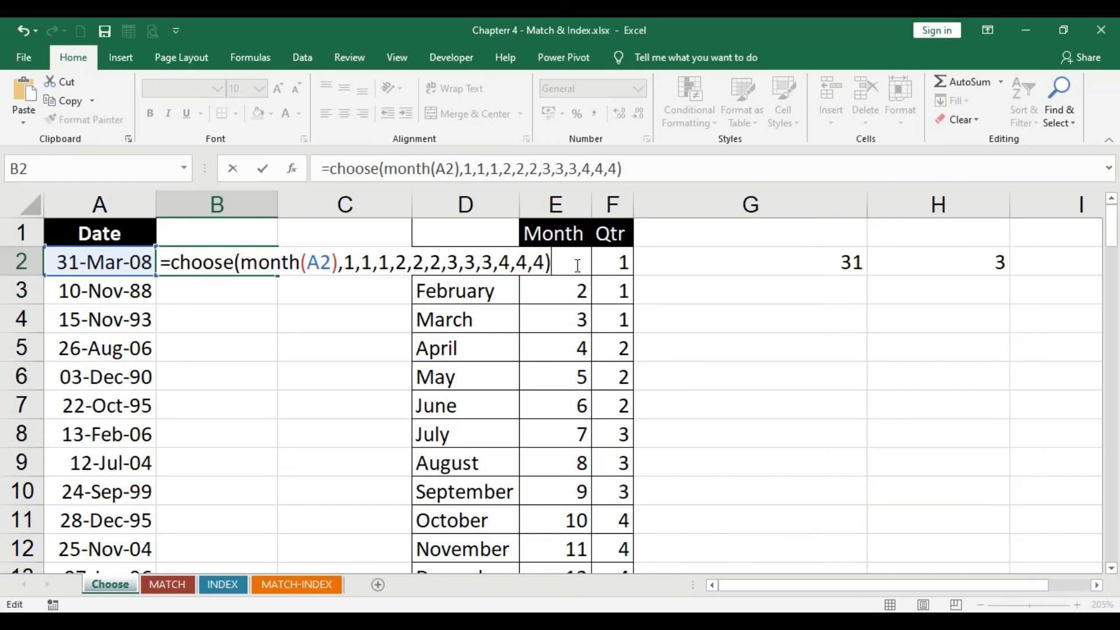
key(Return)
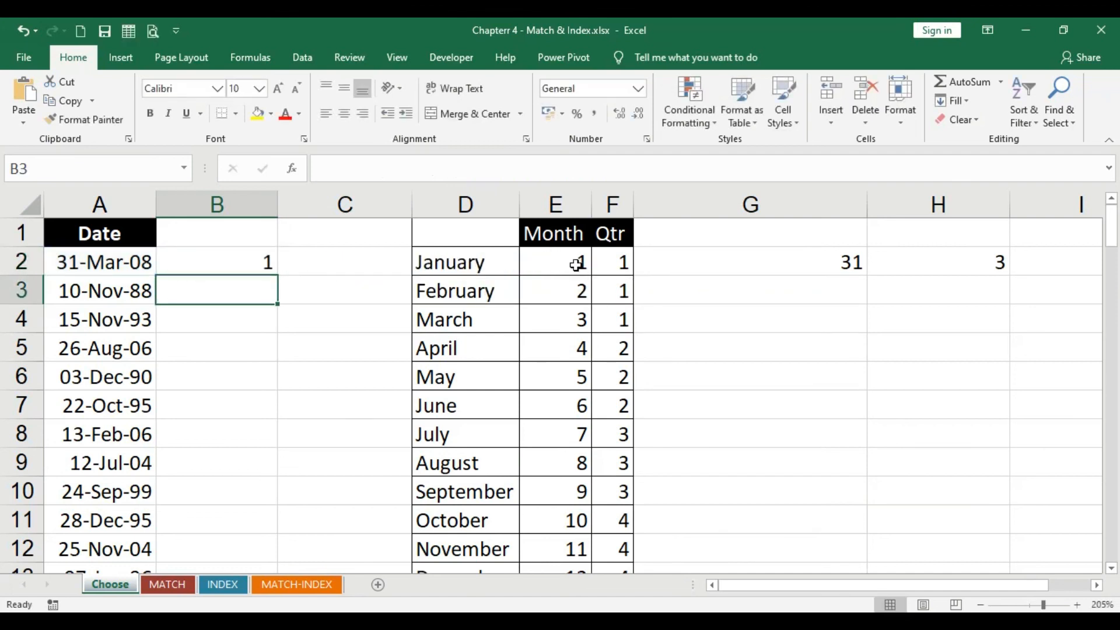
Fill the B2 quarter formula down column B for all the dates in column A
click(275, 257)
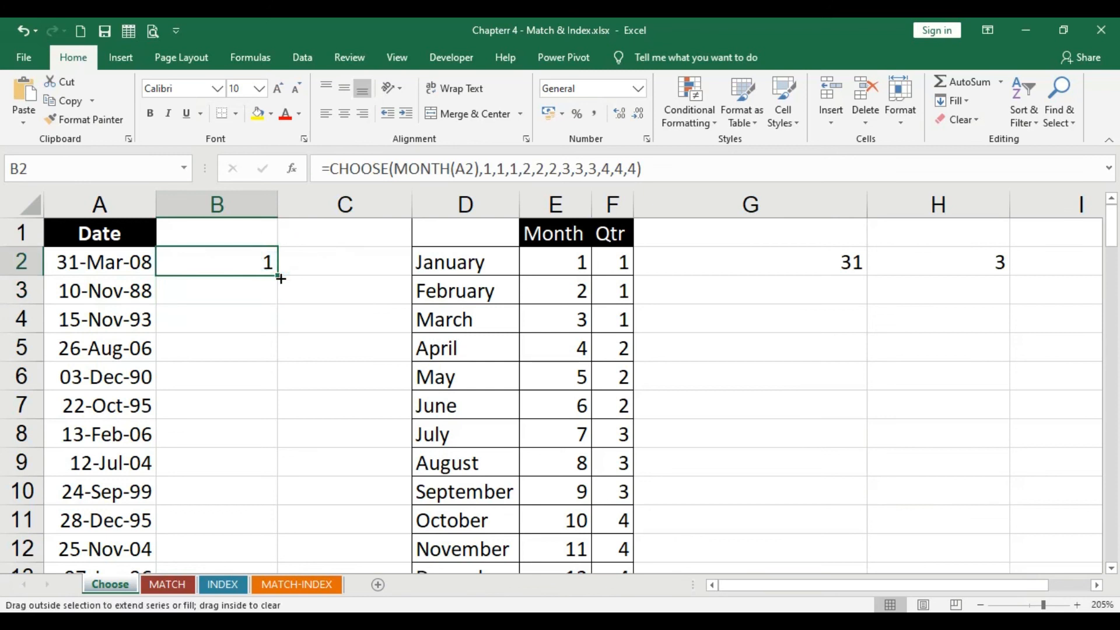
double_click(278, 276)
scroll(280, 280, down, 2)
scroll(280, 280, up, 2)
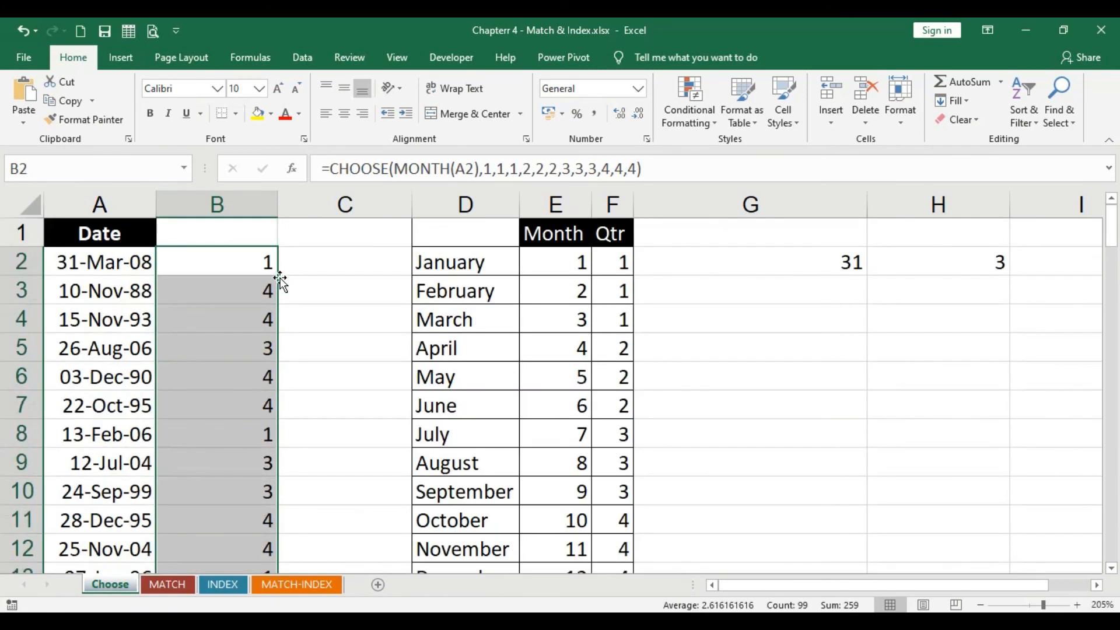